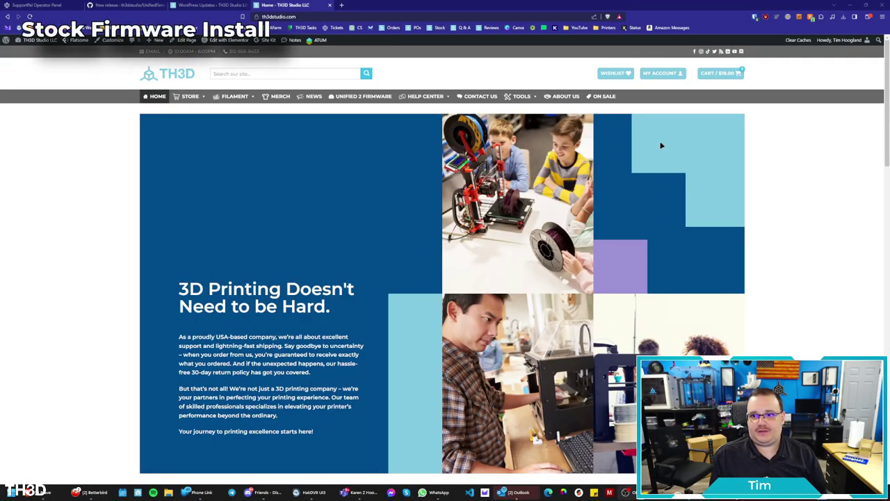
# Download the Unified 2 Firmware for Ender 5 S1 Printers from the store account's downloads.
pyautogui.moveTo(651, 74)
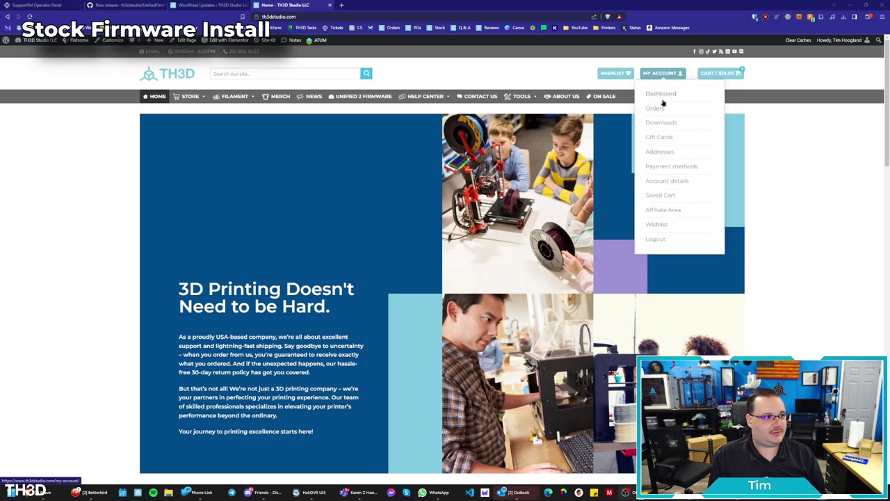
pyautogui.click(669, 124)
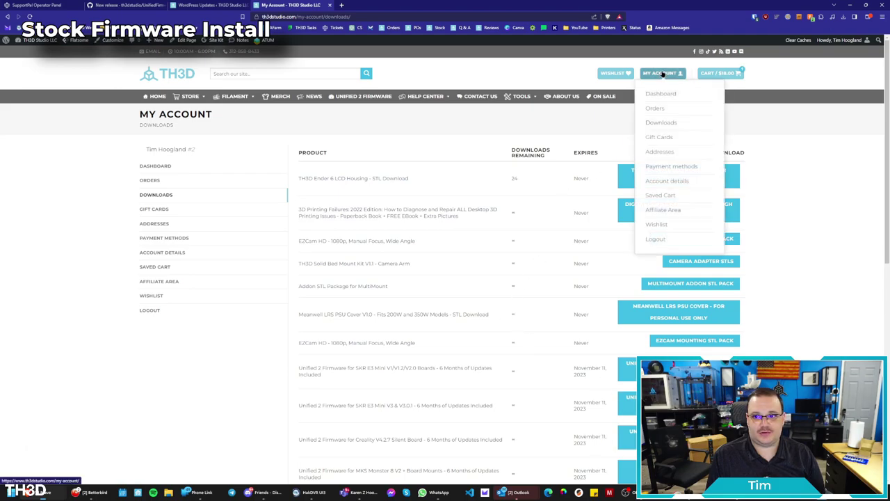
pyautogui.scroll(-5, 641, 269)
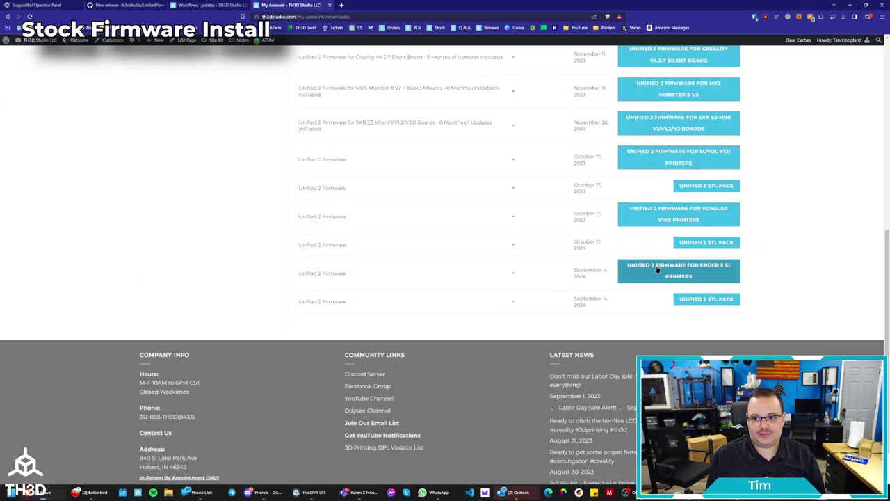
pyautogui.click(710, 274)
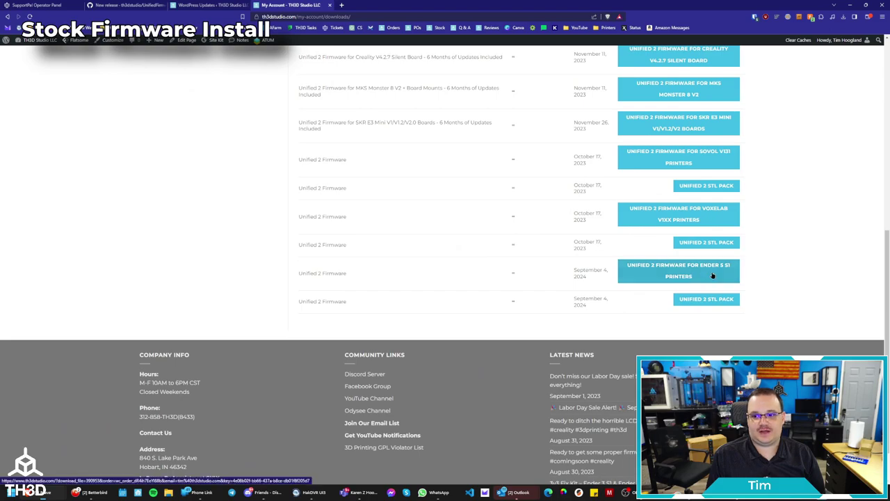
pyautogui.click(670, 270)
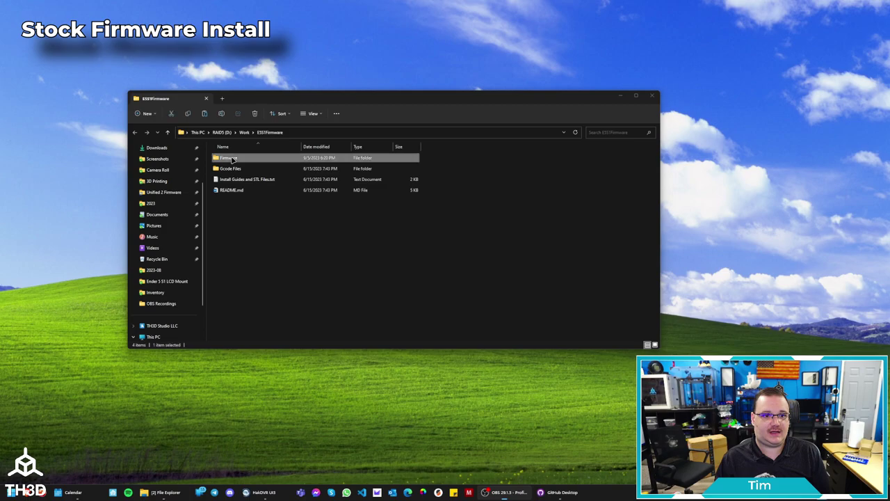
# In File Explorer, open Firmware and its Pre-Compiled Firmware subfolder inside E5S1Firmware, and select the STM32F4_UPDATE folder.
pyautogui.doubleClick(232, 159)
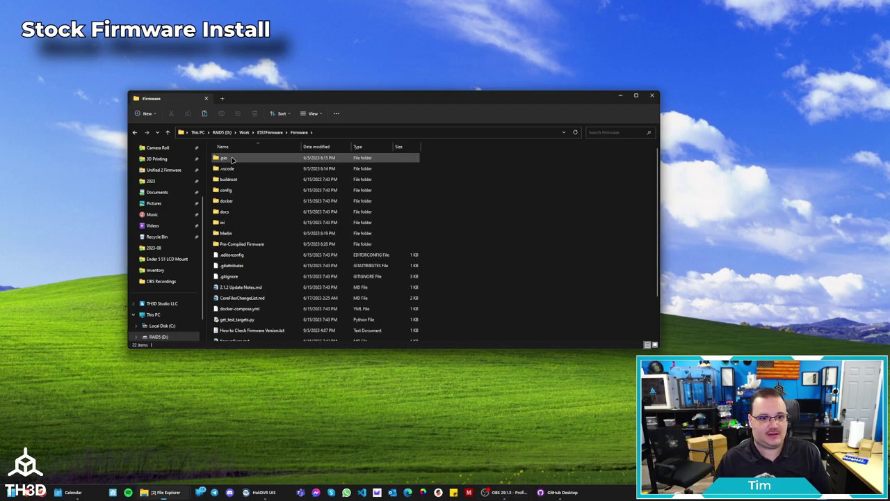
pyautogui.click(234, 246)
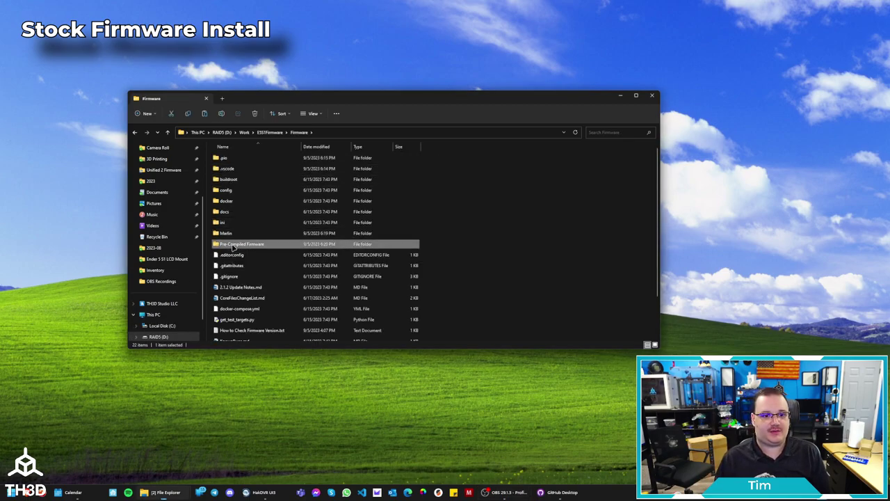
pyautogui.doubleClick(234, 247)
pyautogui.click(237, 161)
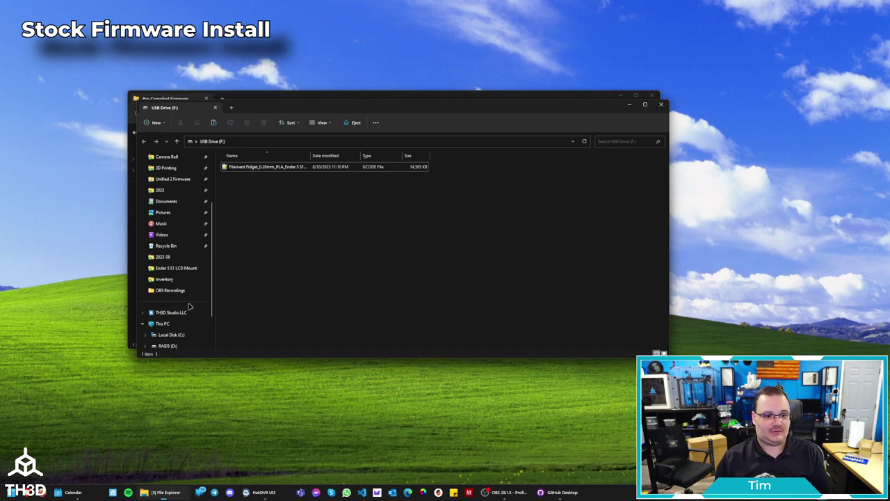
# Quick-format USB Drive (F:) as FAT32 with an allocation unit size of 4096 bytes.
pyautogui.scroll(-2, 174, 327)
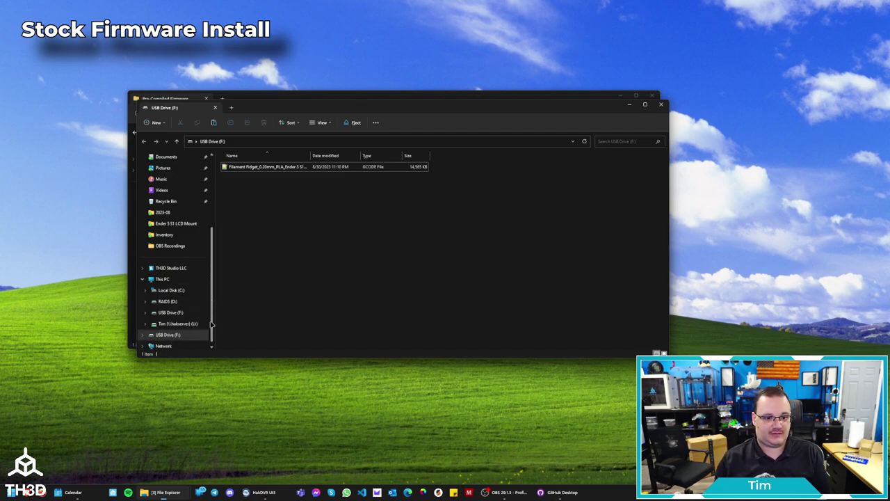
pyautogui.rightClick(165, 338)
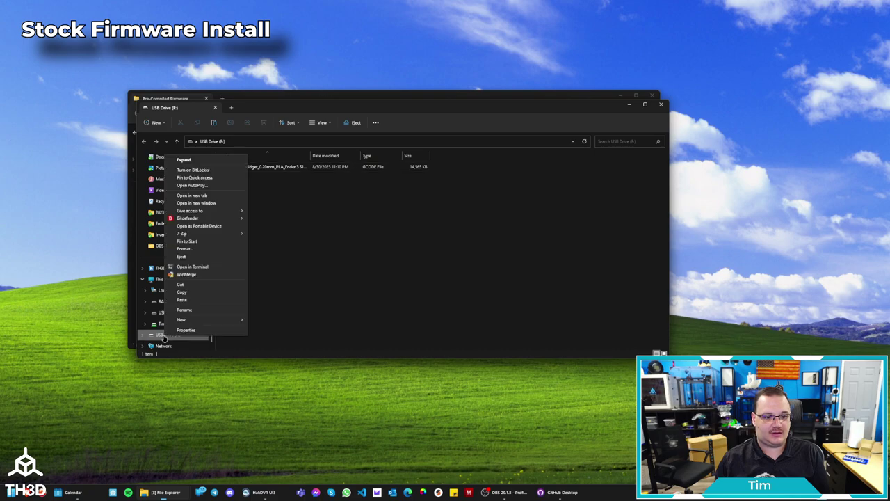
pyautogui.click(199, 251)
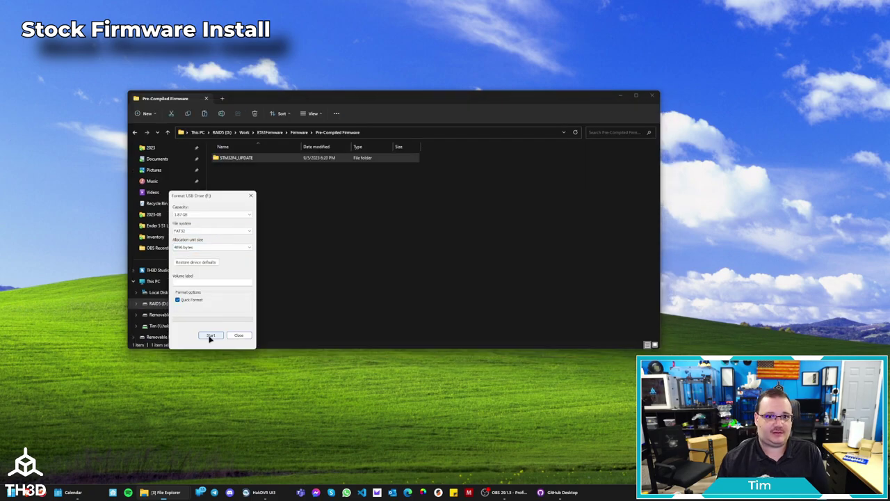
pyautogui.click(210, 336)
pyautogui.click(463, 248)
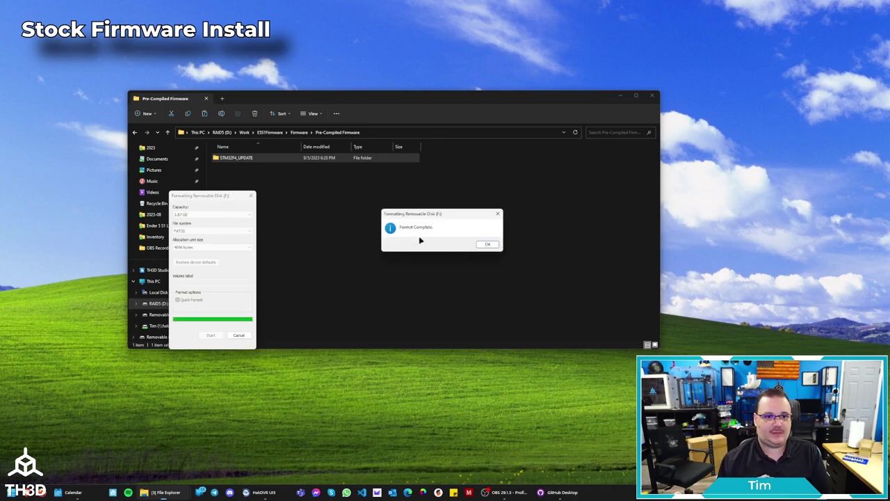
pyautogui.click(487, 244)
pyautogui.click(235, 335)
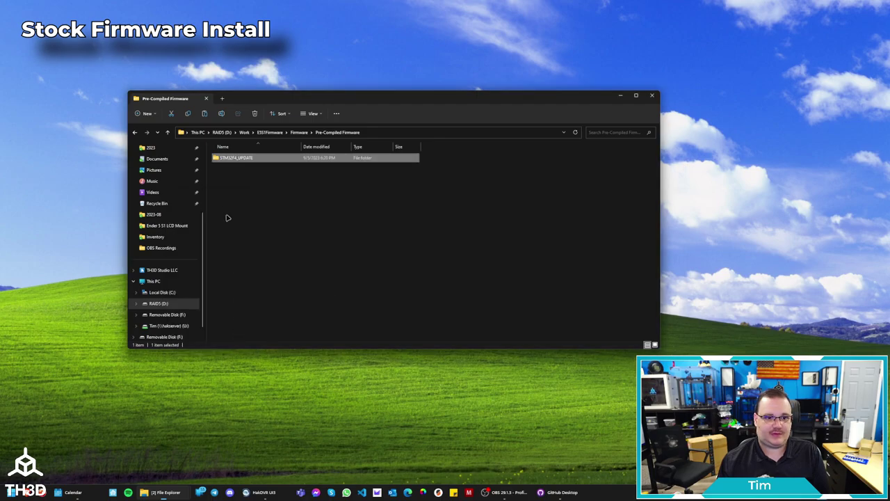
# Copy the STM32F4_UPDATE folder to the root of the removable disk (F:) and check the BIN file inside it.
pyautogui.rightClick(233, 159)
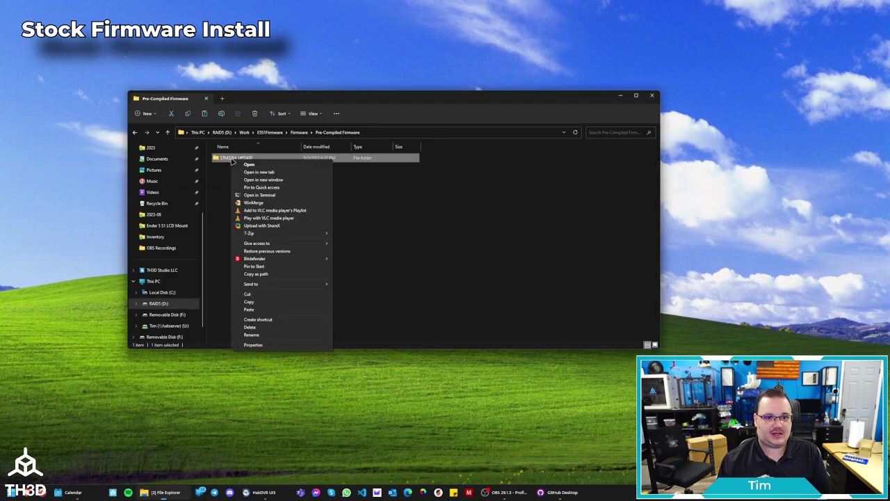
pyautogui.click(256, 305)
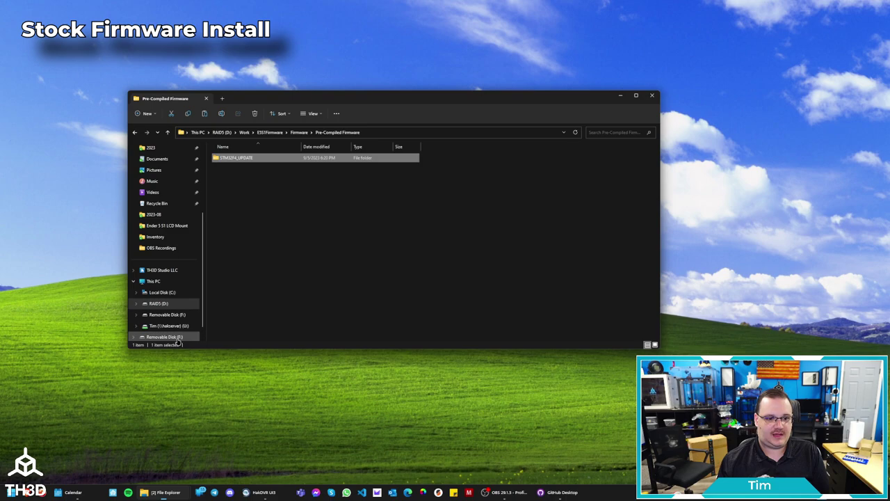
pyautogui.click(167, 336)
pyautogui.rightClick(243, 219)
pyautogui.click(261, 264)
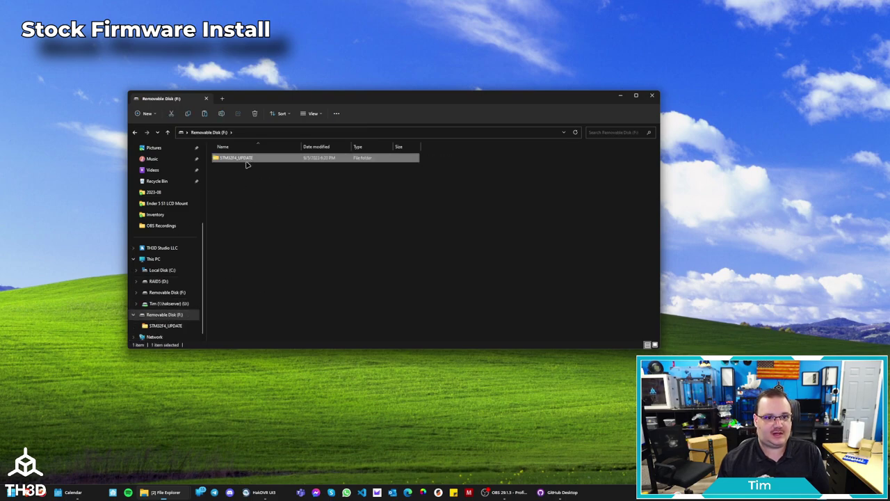
pyautogui.doubleClick(249, 158)
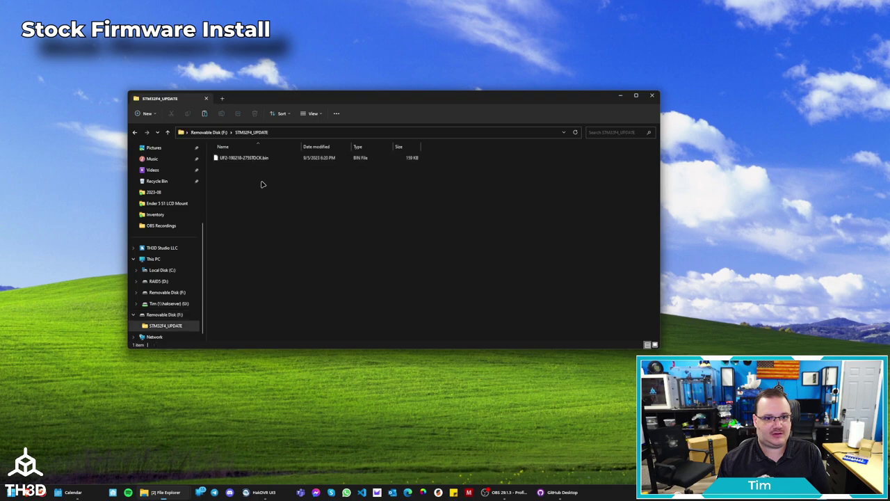
pyautogui.click(227, 159)
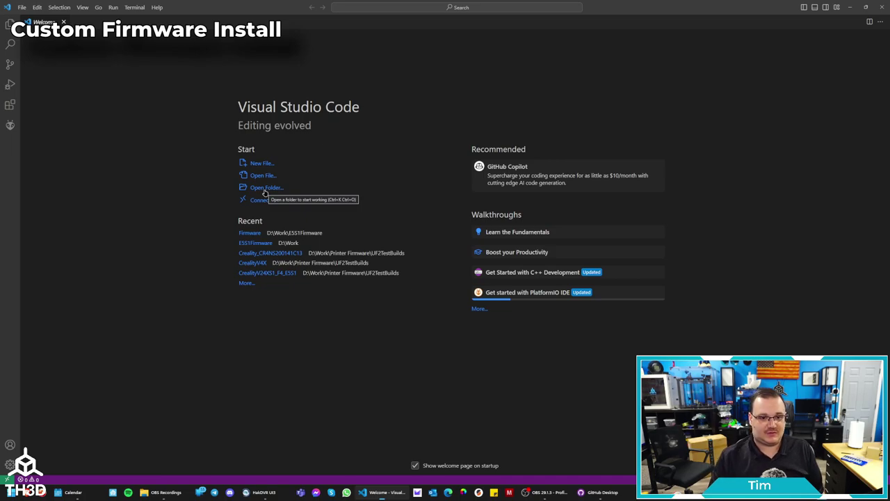
# In Visual Studio Code, open the project folder D:\Work\E5S1Firmware\Firmware.
pyautogui.click(265, 188)
pyautogui.click(89, 230)
pyautogui.write('D:\\w')
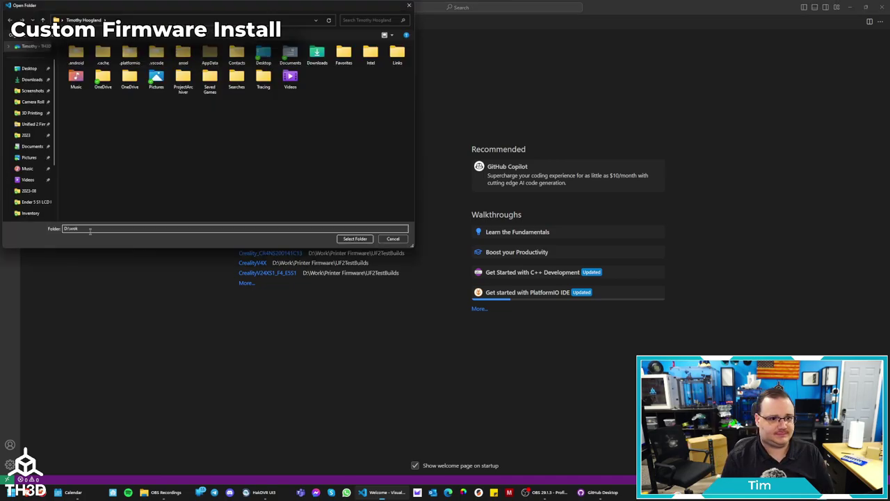
pyautogui.press('Down')
pyautogui.write('\\')
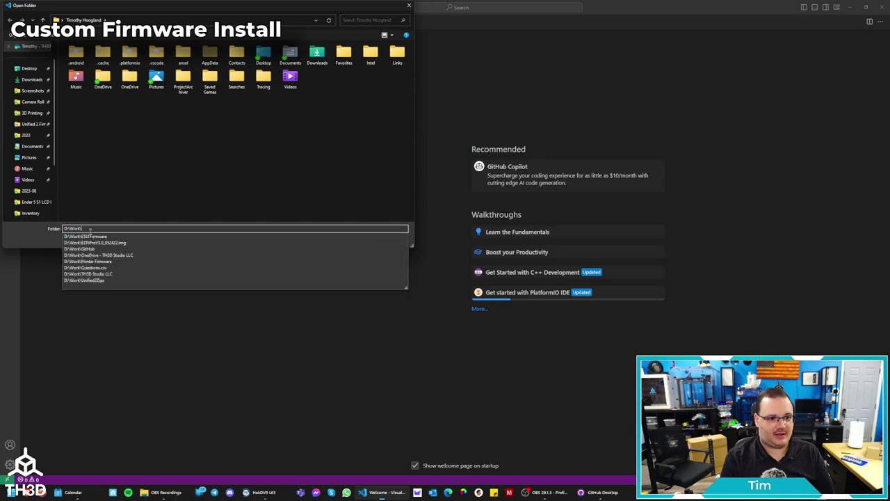
pyautogui.press('Down')
pyautogui.press('Return')
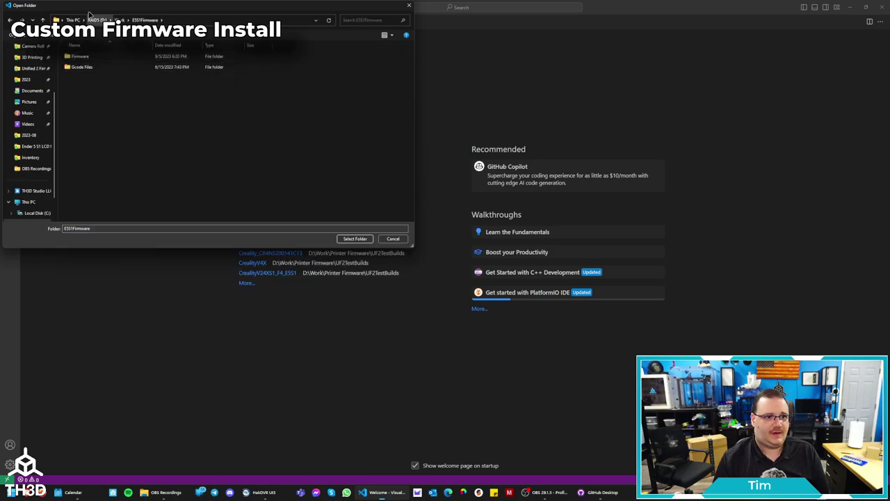
pyautogui.doubleClick(82, 57)
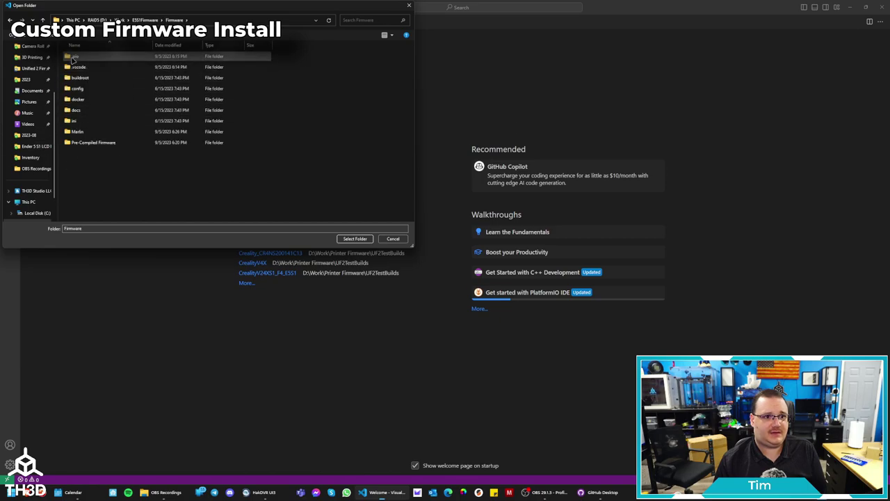
pyautogui.click(354, 239)
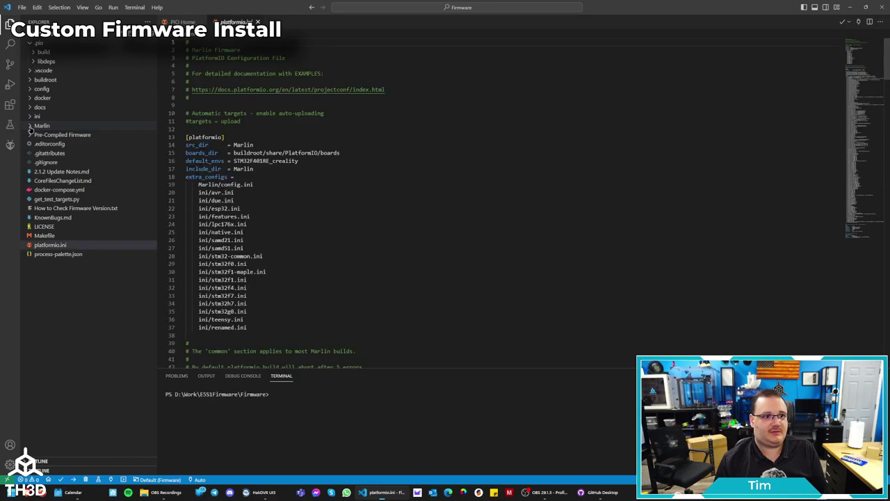
# Open Configuration.h from the Marlin folder and uncomment the #define ENDER5_S1 line.
pyautogui.click(32, 127)
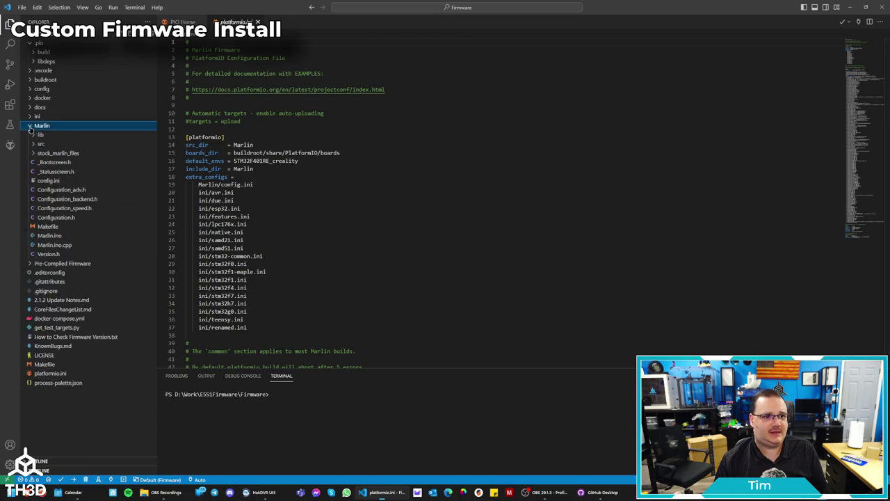
pyautogui.click(59, 218)
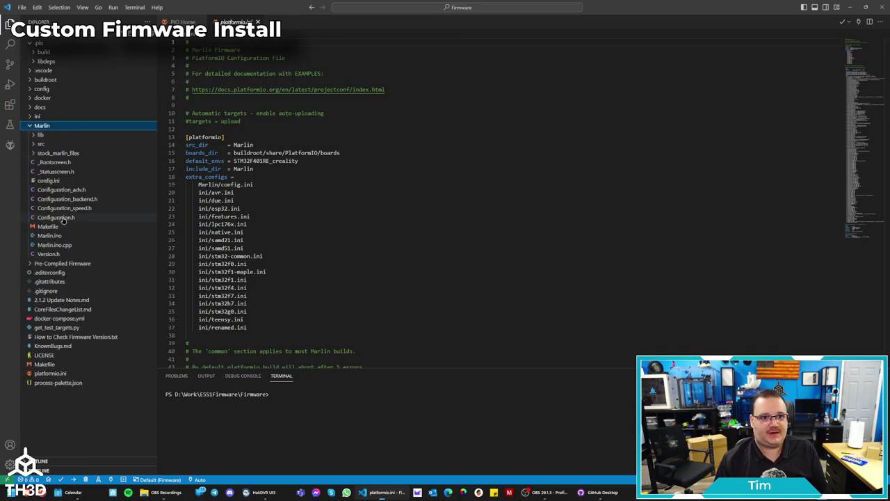
pyautogui.scroll(-1, 272, 265)
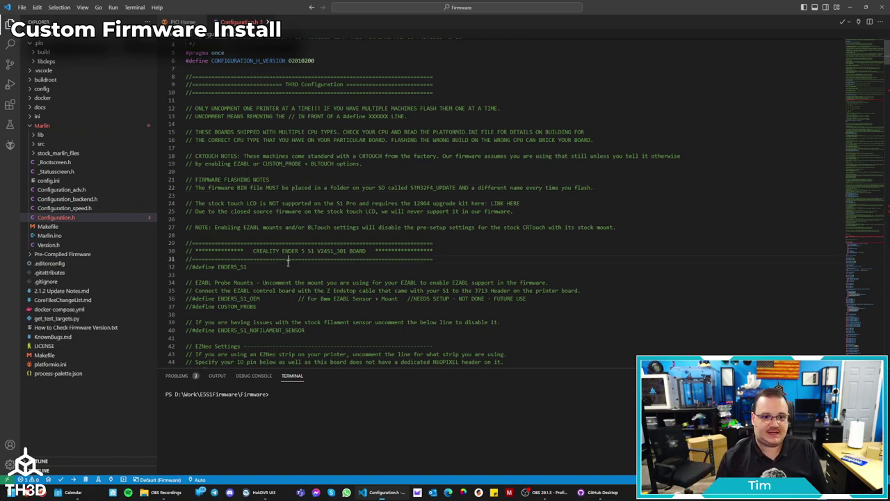
pyautogui.click(190, 267)
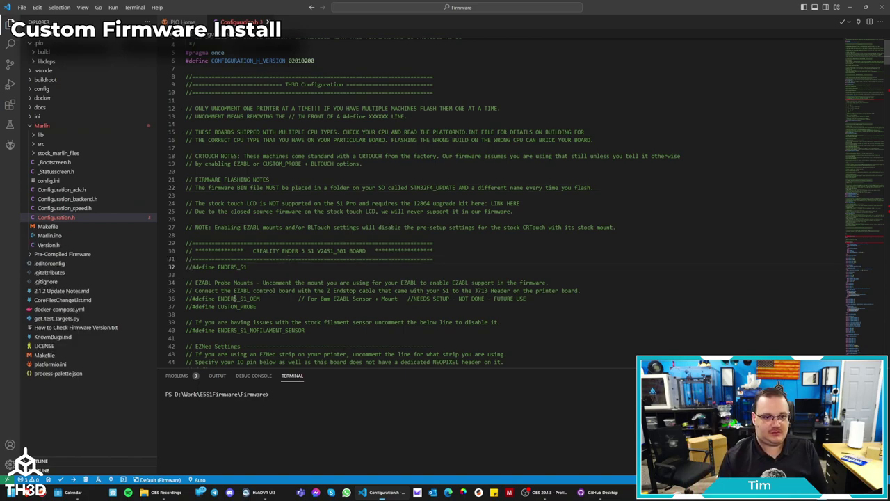
pyautogui.press('BackSpace')
pyautogui.press('BackSpace')
pyautogui.scroll(-3, 235, 298)
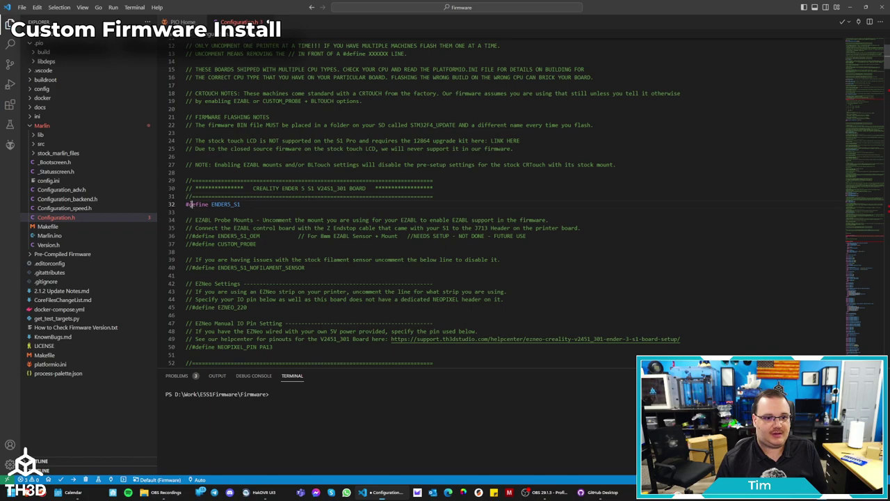
pyautogui.tripleClick(190, 204)
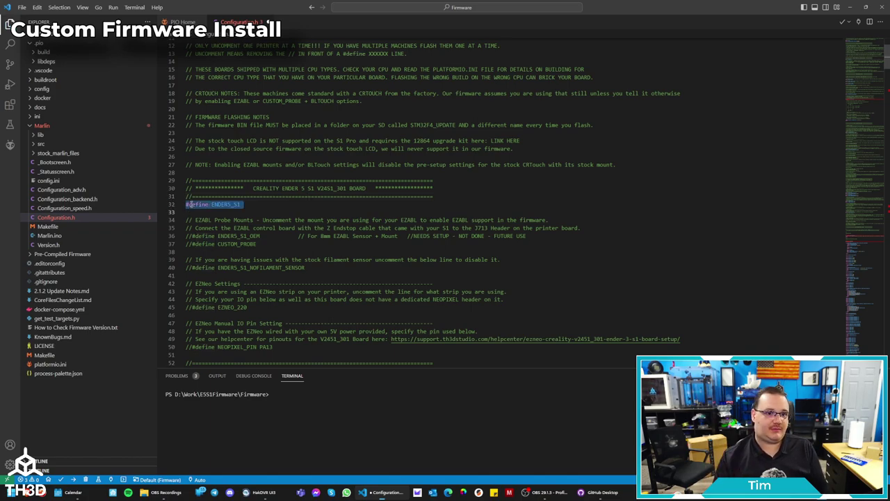
pyautogui.click(229, 220)
pyautogui.click(192, 197)
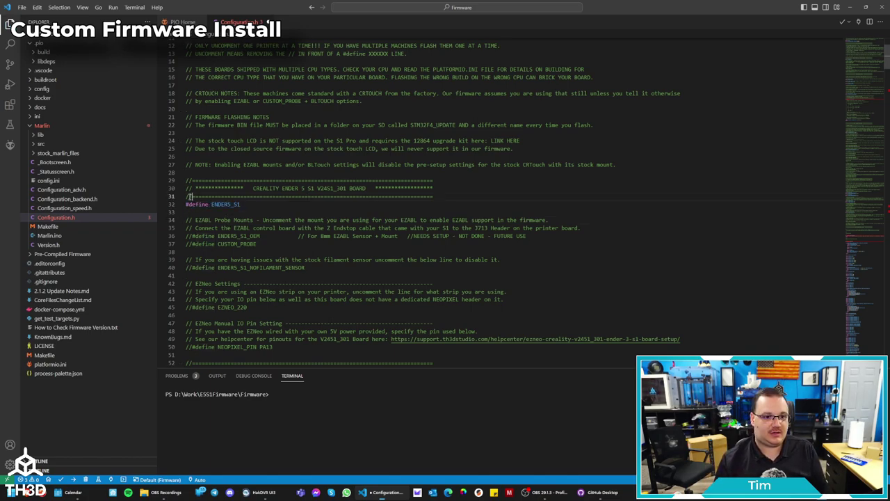
pyautogui.tripleClick(189, 204)
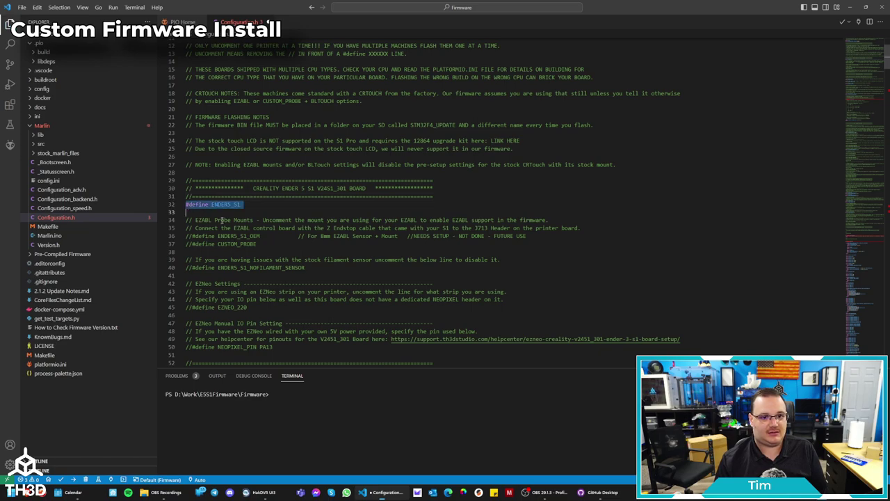
pyautogui.doubleClick(290, 208)
# Try uncommenting the #define ENDER5_S1_OEM line under EZABL Probe Mounts, and undo that edit.
pyautogui.scroll(-3, 290, 207)
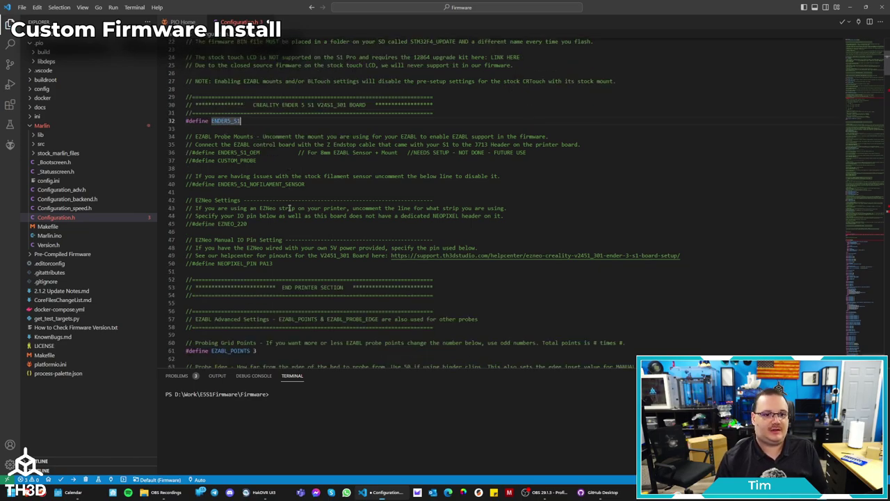
pyautogui.tripleClick(236, 153)
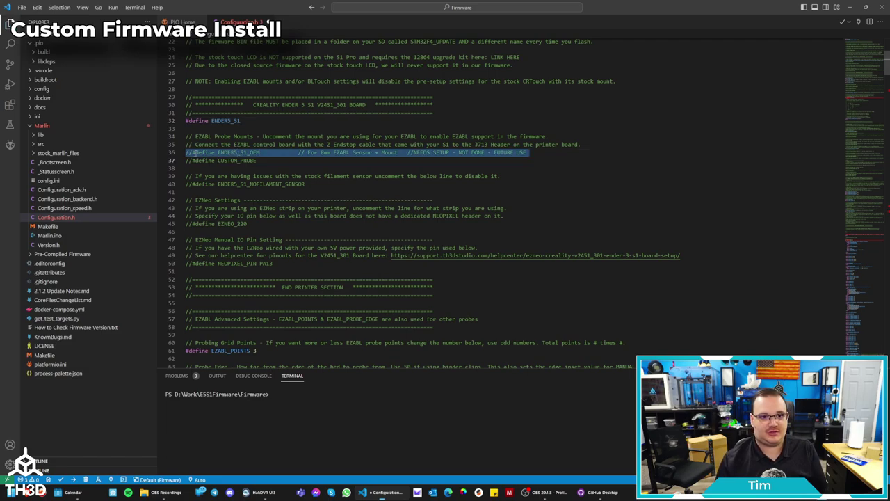
pyautogui.click(194, 152)
pyautogui.press('BackSpace')
pyautogui.press('BackSpace')
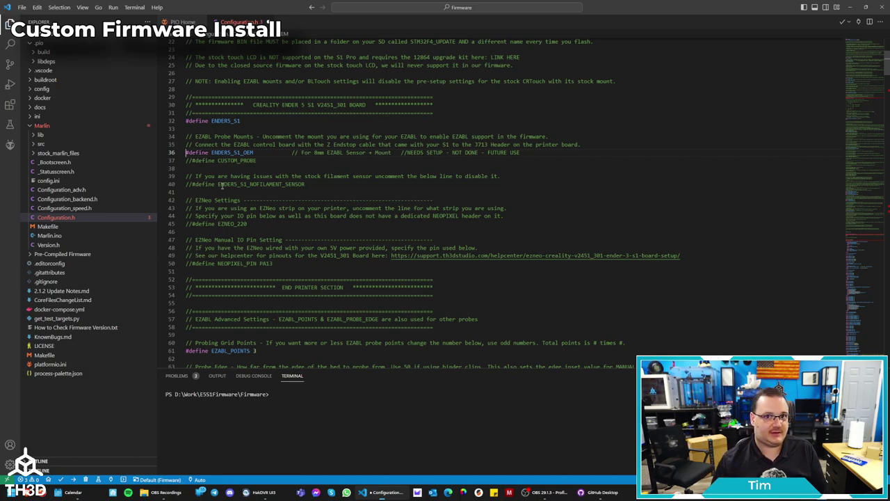
pyautogui.hotkey('ctrl', 'z')
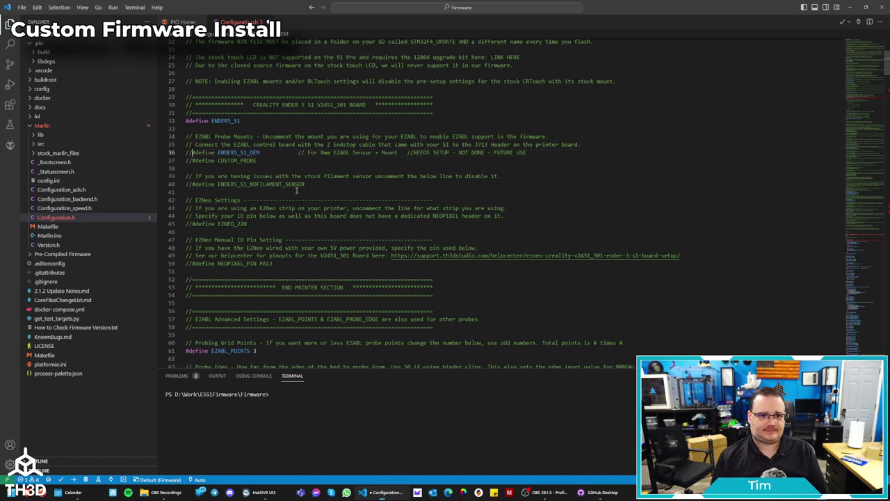
# Examine the EZNEO_220, NEOPIXEL_PIN and ENDER5_S1_NOFILAMENT_SENSOR options in the Ender 5 S1 section of Configuration.h.
pyautogui.click(239, 224)
pyautogui.tripleClick(240, 224)
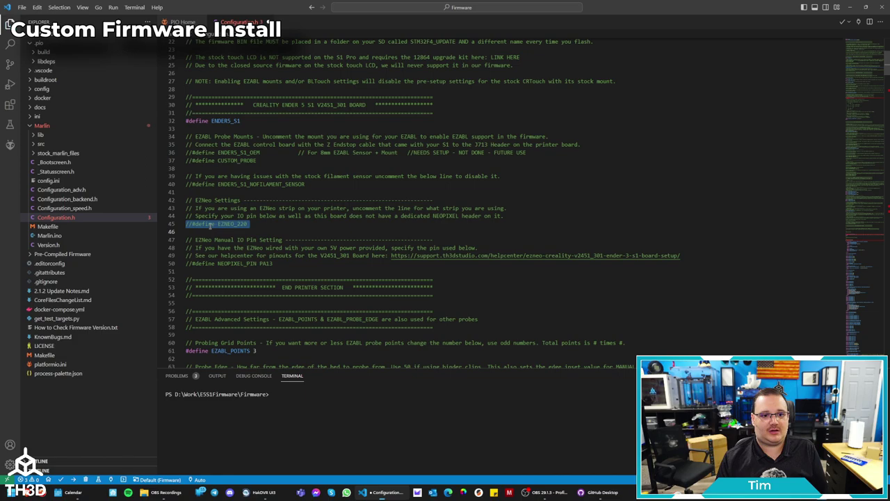
pyautogui.click(224, 264)
pyautogui.tripleClick(228, 264)
pyautogui.tripleClick(225, 224)
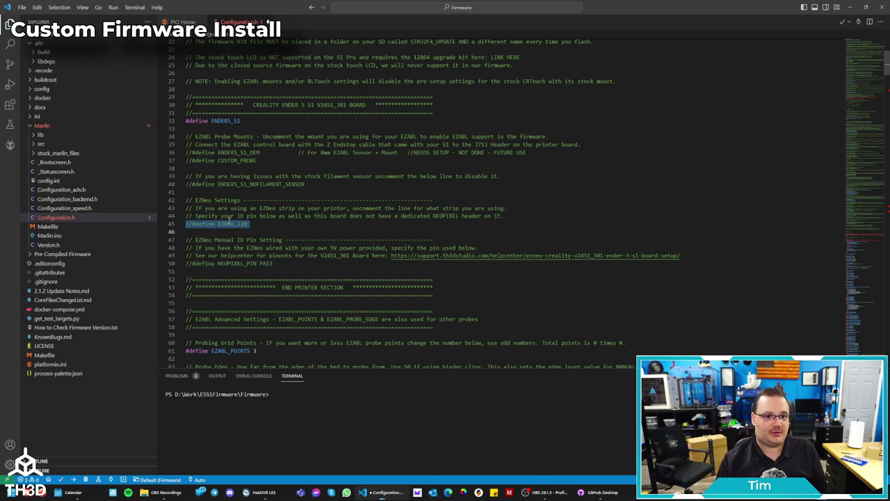
pyautogui.tripleClick(228, 223)
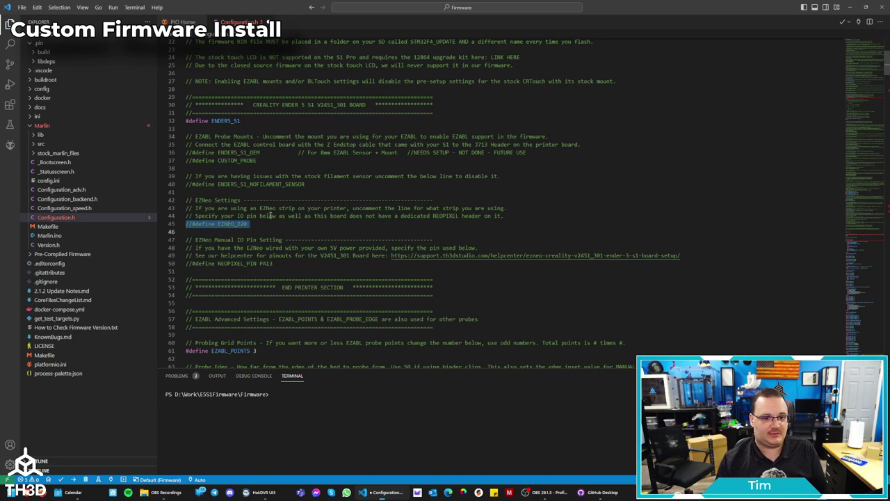
pyautogui.scroll(-2, 269, 216)
pyautogui.click(230, 142)
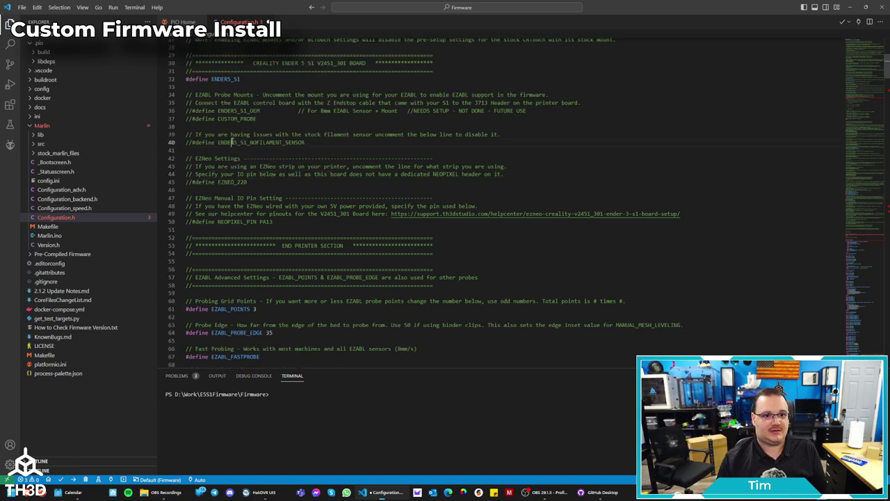
pyautogui.tripleClick(231, 142)
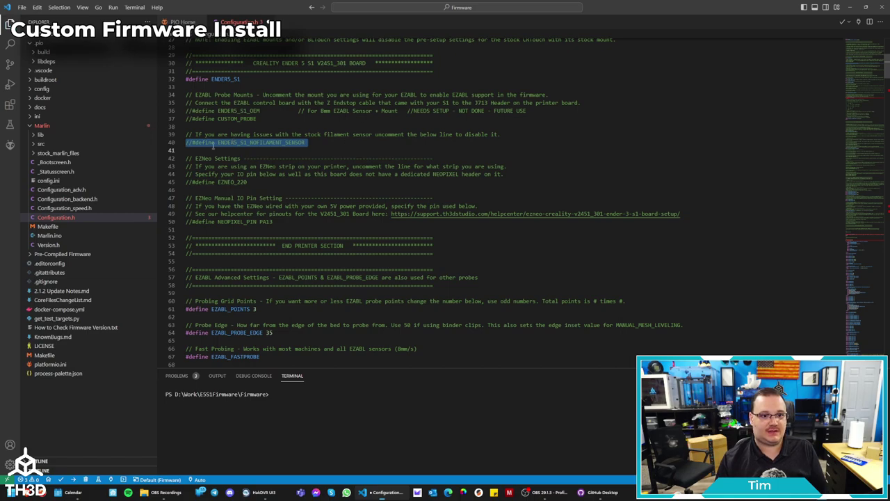
pyautogui.click(346, 174)
# Examine the EZABL Advanced Settings section, including the probing grid points and probe edge values.
pyautogui.scroll(-2, 343, 172)
pyautogui.scroll(-6, 344, 173)
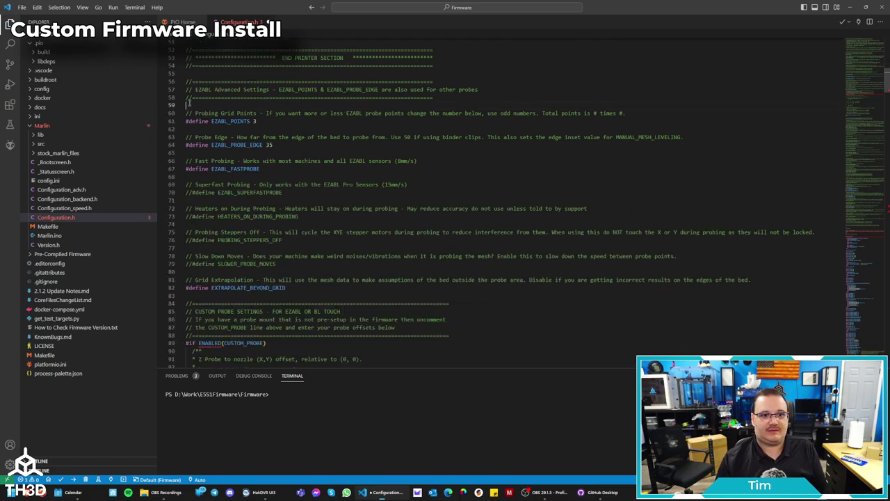
pyautogui.moveTo(187, 106); pyautogui.dragTo(348, 270)
pyautogui.doubleClick(269, 145)
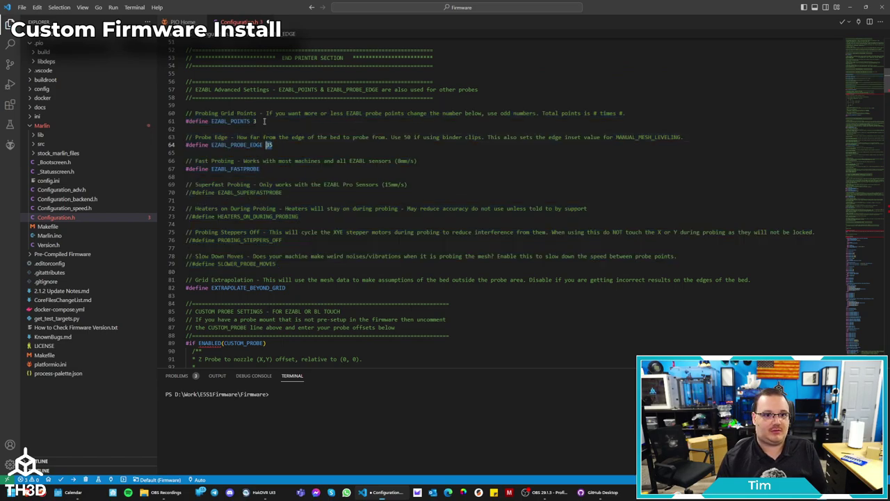
pyautogui.click(264, 121)
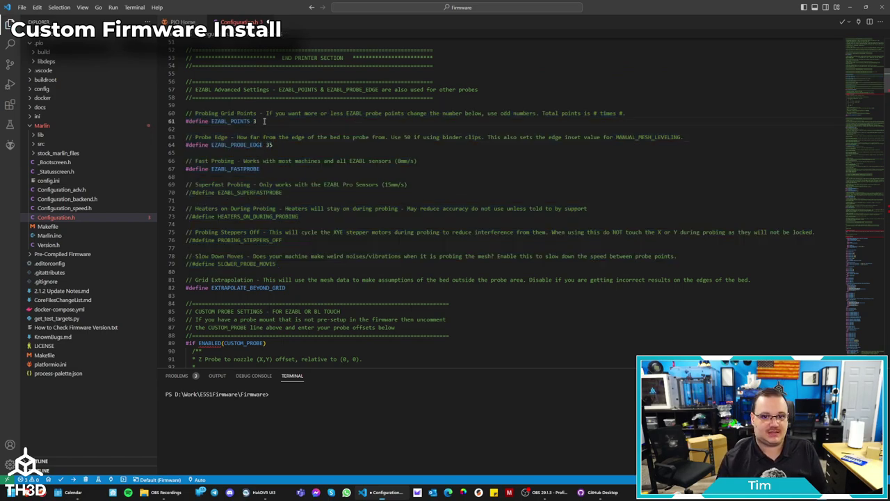
pyautogui.moveTo(296, 82); pyautogui.dragTo(477, 90)
pyautogui.tripleClick(477, 91)
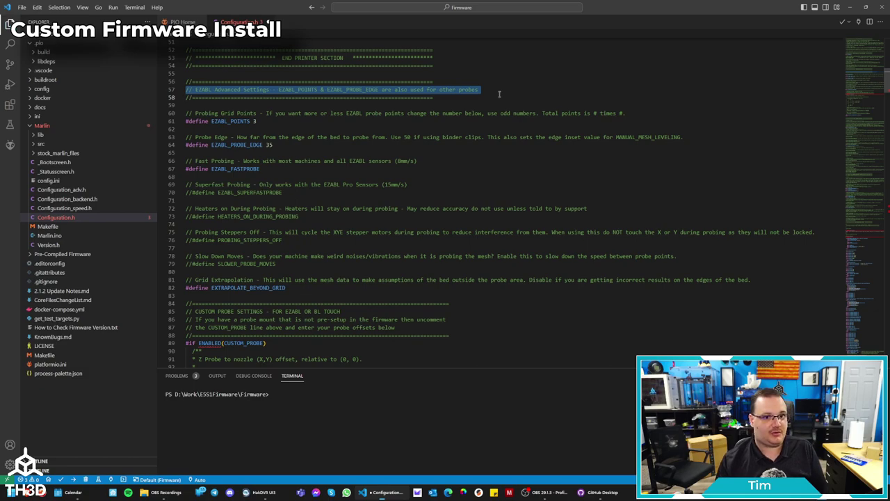
# Try setting EZABL_POINTS to 5, and restore its value to 3.
pyautogui.click(365, 121)
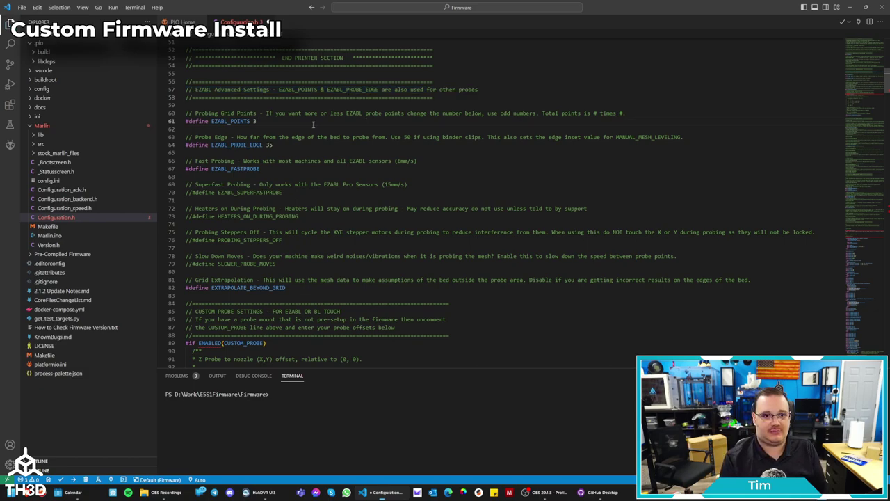
pyautogui.press('BackSpace')
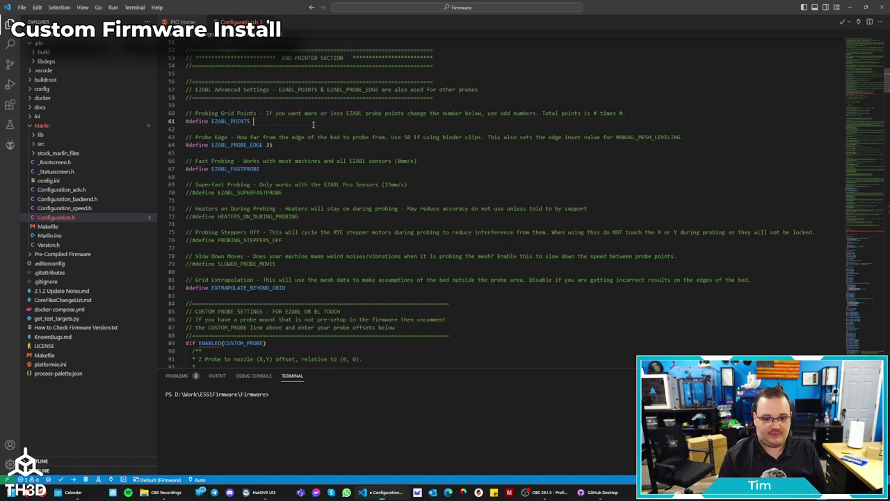
pyautogui.write('5')
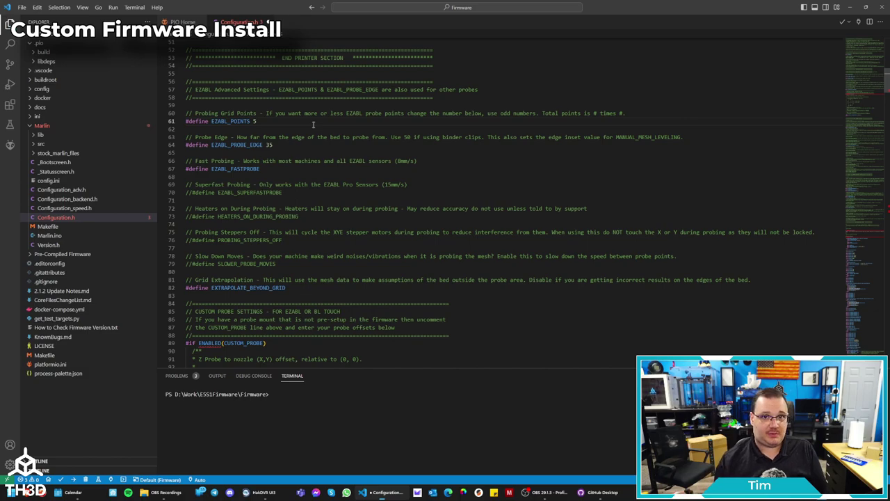
pyautogui.press('BackSpace')
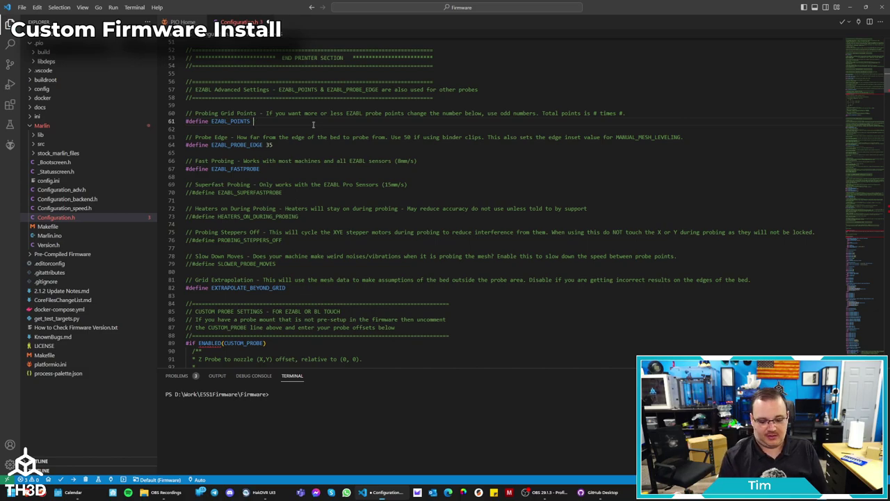
pyautogui.write('3')
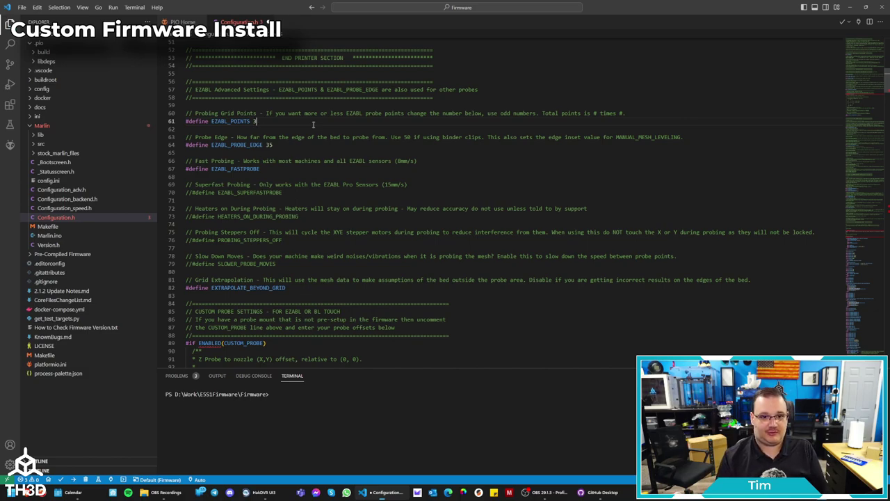
# Examine the EZABL_SUPERFASTPROBE option and the extruder settings for custom E-steps and reversed motor direction.
pyautogui.click(339, 196)
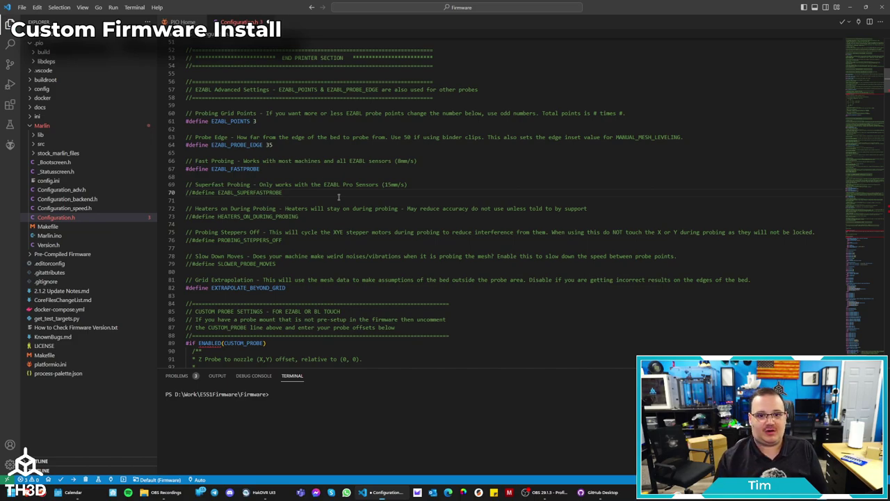
pyautogui.tripleClick(316, 185)
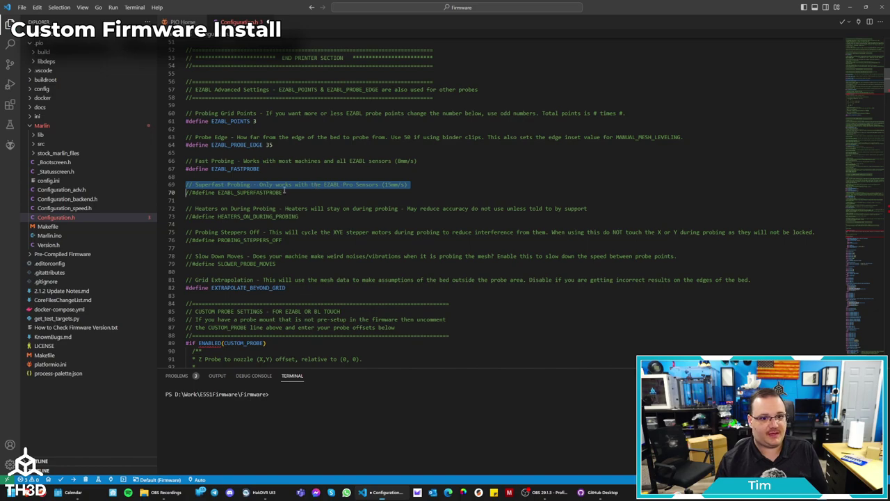
pyautogui.moveTo(284, 192); pyautogui.dragTo(187, 194)
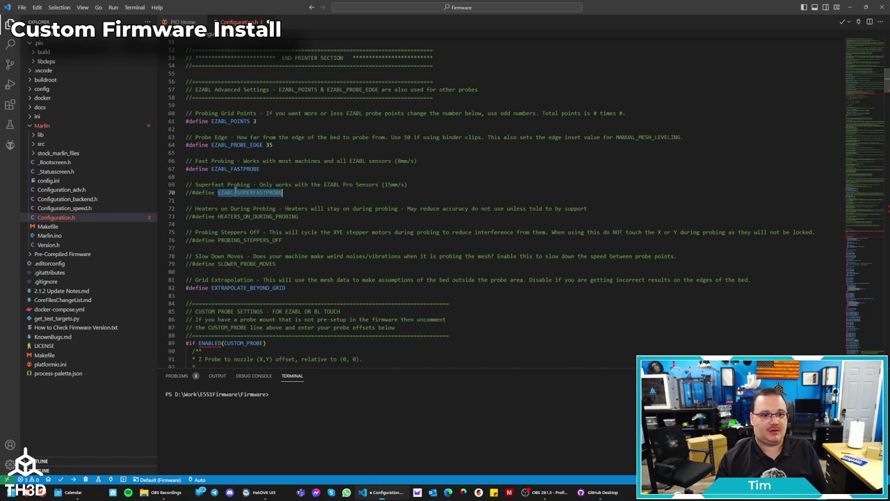
pyautogui.scroll(-20, 237, 188)
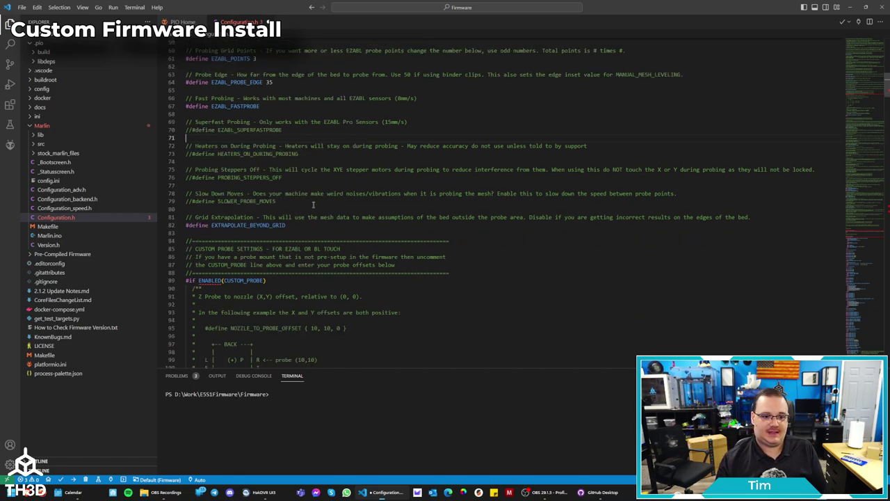
pyautogui.scroll(-3, 313, 212)
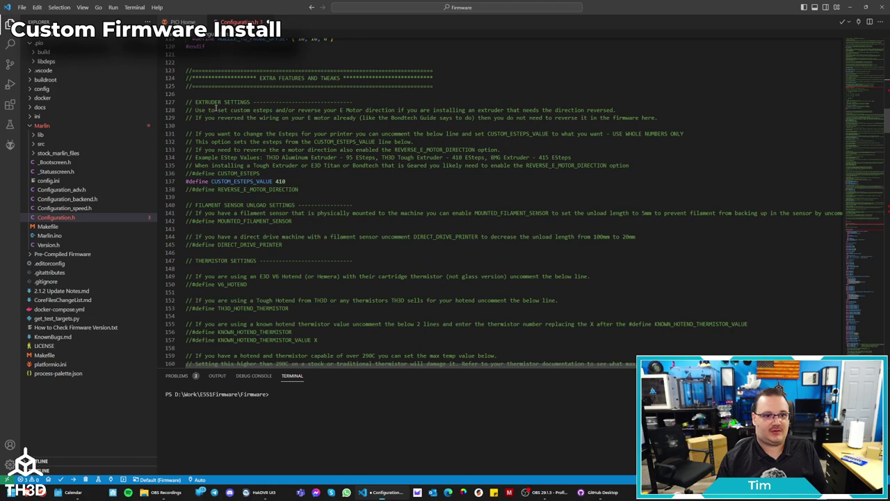
pyautogui.moveTo(299, 189); pyautogui.dragTo(156, 102)
pyautogui.click(314, 183)
pyautogui.click(240, 181)
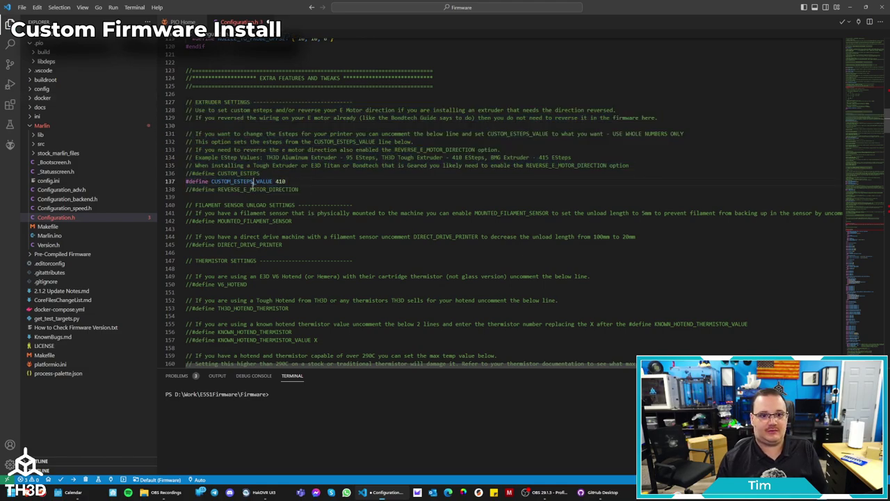
pyautogui.click(249, 189)
pyautogui.tripleClick(249, 189)
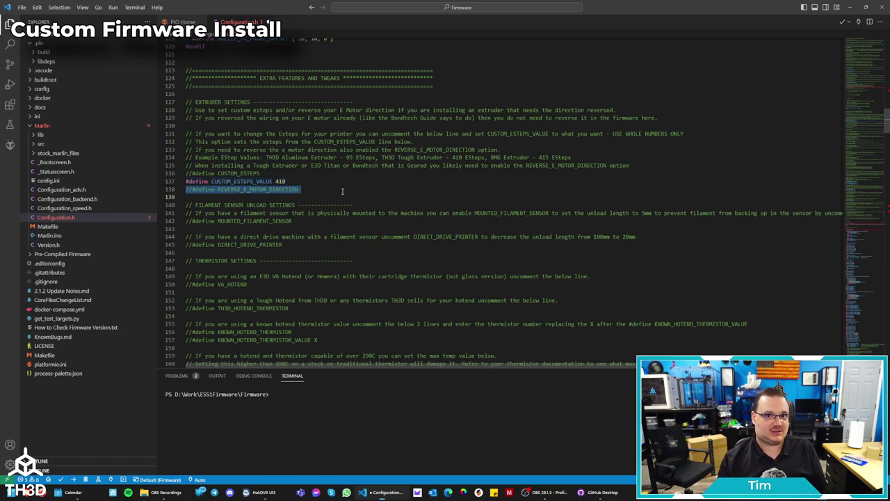
# Review the thermistor, miscellaneous and bed size options, and the Input Shaping settings with their calculator link.
pyautogui.scroll(-3, 342, 191)
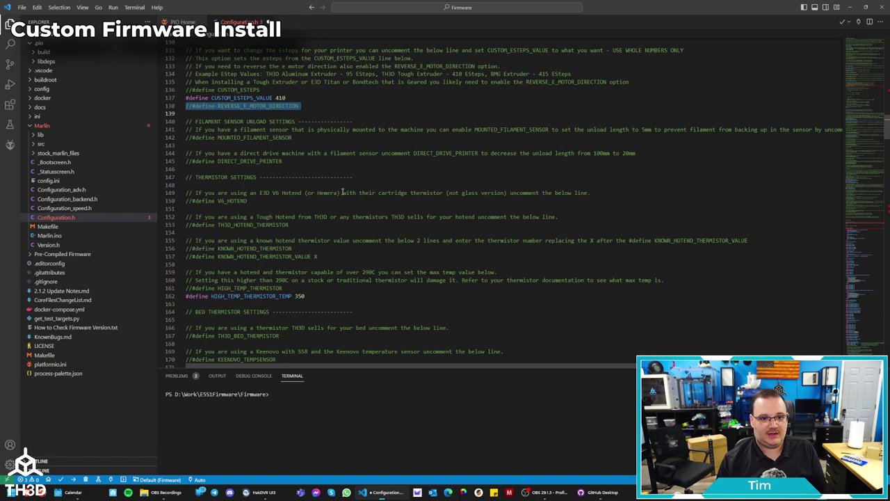
pyautogui.scroll(-7, 268, 203)
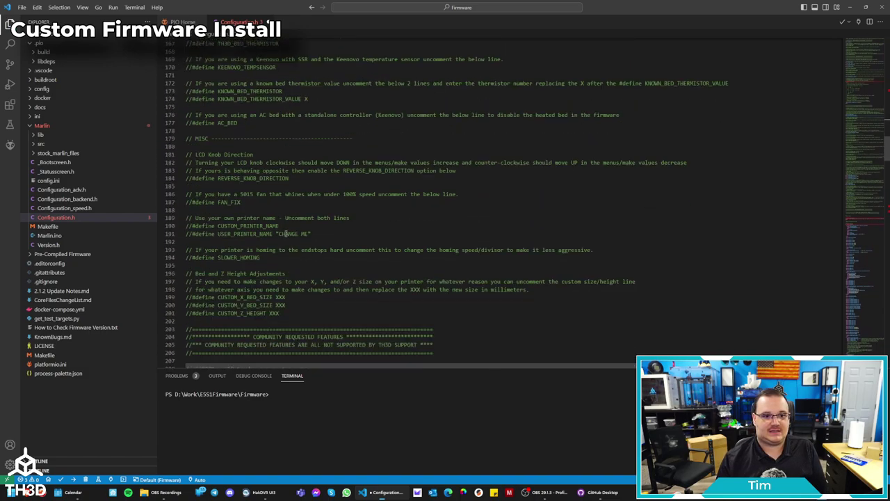
pyautogui.scroll(-3, 213, 141)
pyautogui.moveTo(193, 92); pyautogui.dragTo(393, 306)
pyautogui.click(393, 263)
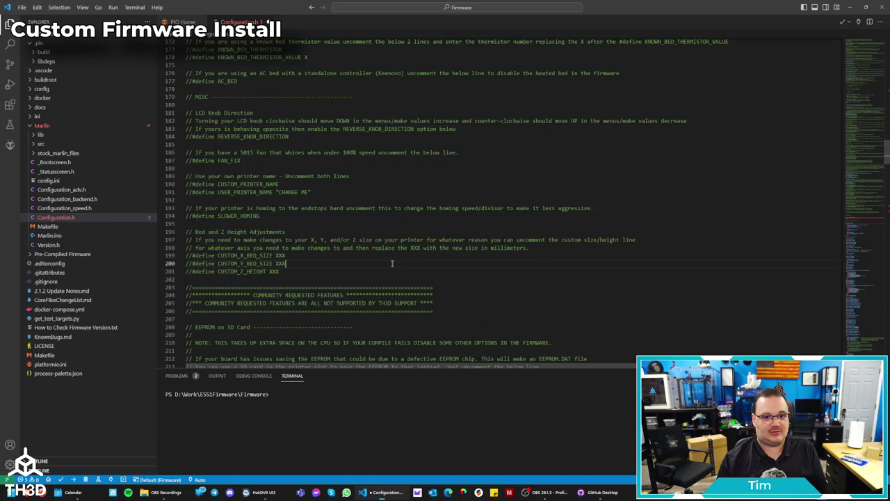
pyautogui.scroll(-2, 391, 259)
pyautogui.scroll(-5, 391, 259)
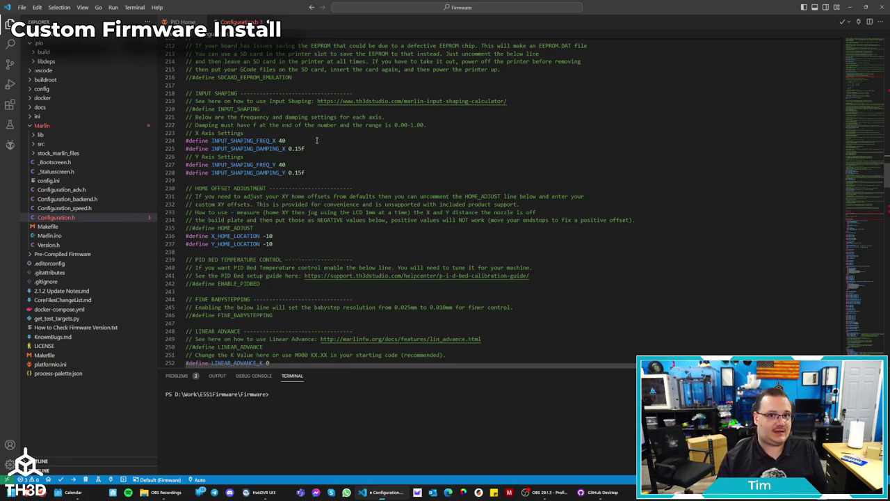
pyautogui.tripleClick(214, 108)
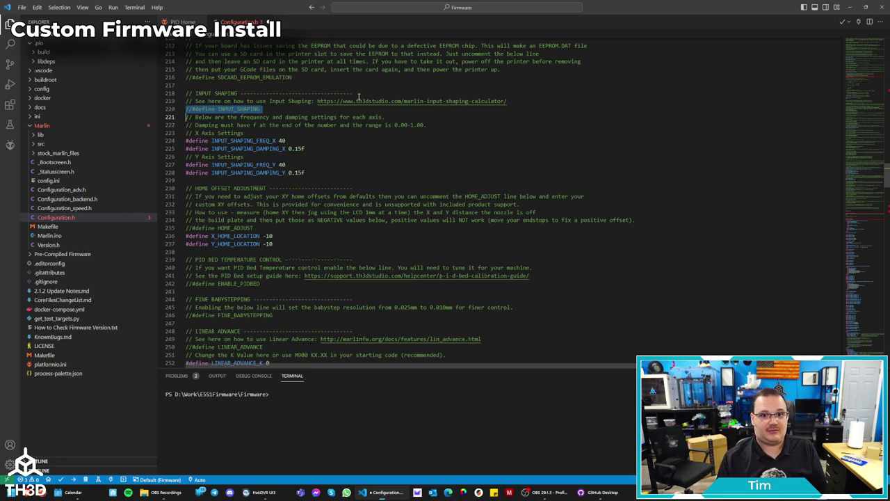
pyautogui.click(359, 95)
pyautogui.moveTo(319, 101); pyautogui.dragTo(515, 102)
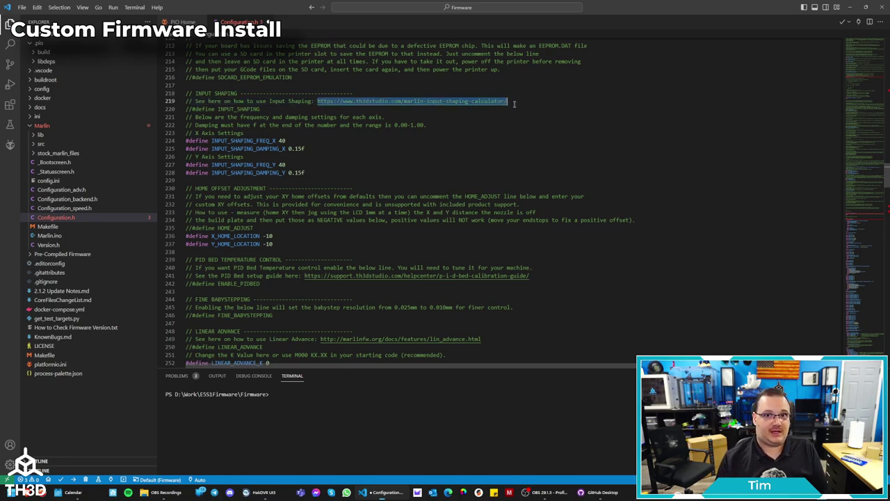
pyautogui.click(487, 119)
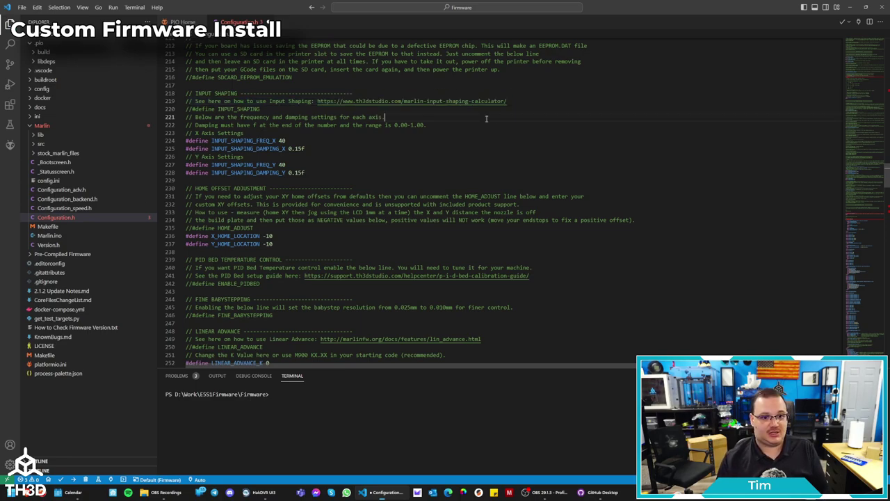
# Review the remaining community requested features, from home offset and PID bed control to fine babystepping, linear advance and power loss recovery.
pyautogui.scroll(-2, 393, 181)
pyautogui.moveTo(196, 218); pyautogui.dragTo(186, 249)
pyautogui.click(289, 252)
pyautogui.scroll(-2, 254, 271)
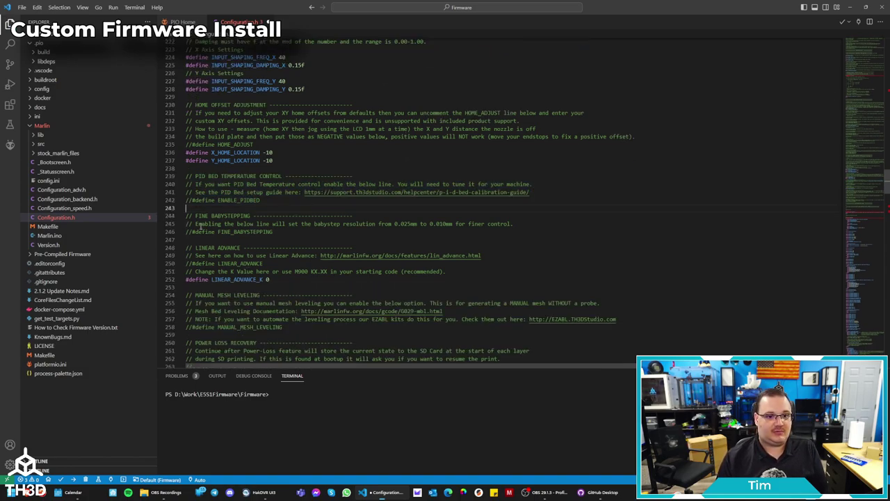
pyautogui.moveTo(196, 216); pyautogui.dragTo(283, 234)
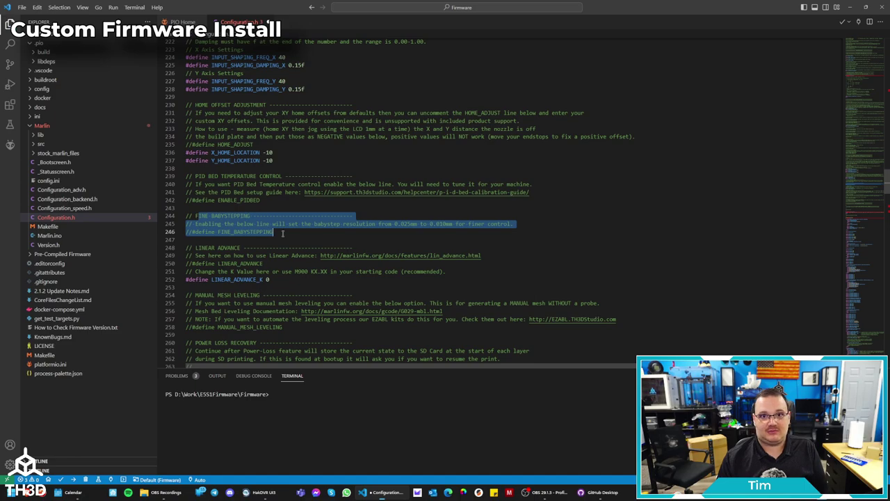
pyautogui.scroll(-3, 283, 233)
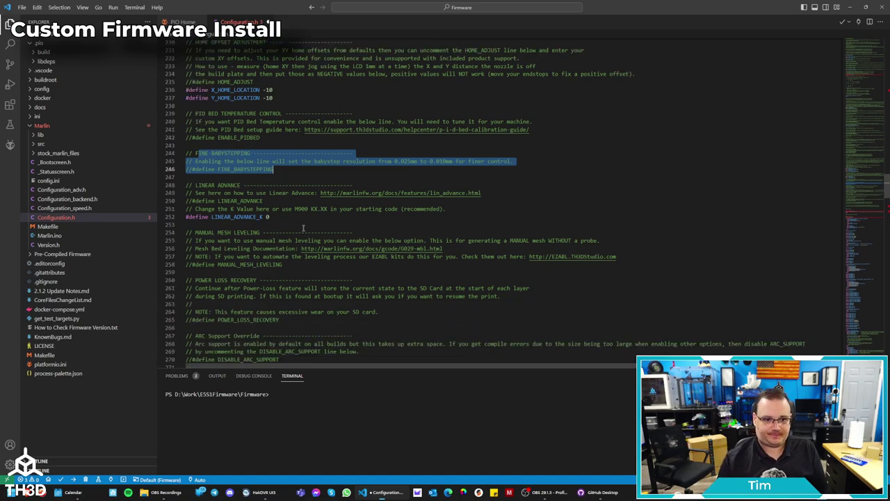
pyautogui.click(246, 189)
pyautogui.scroll(-3, 245, 198)
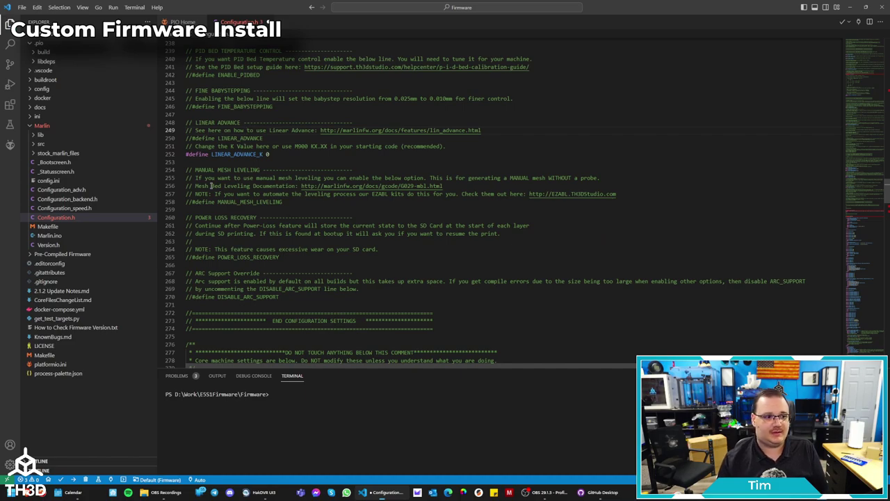
pyautogui.scroll(-2, 211, 185)
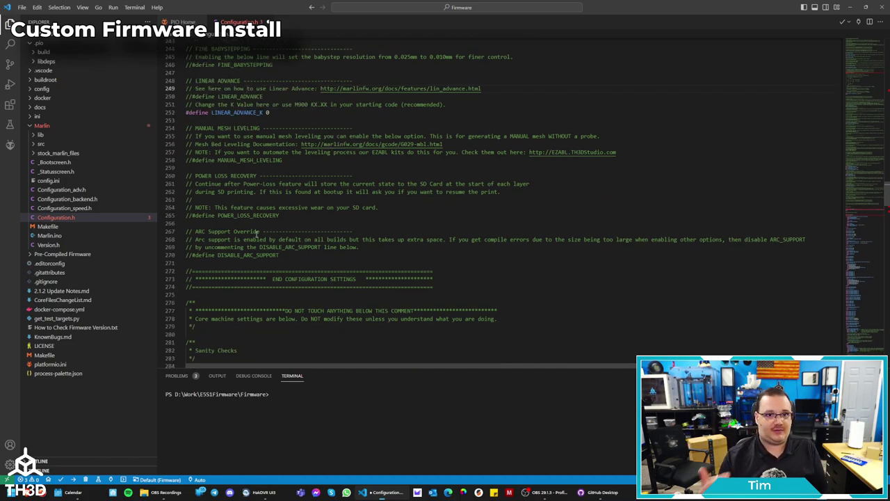
pyautogui.moveTo(287, 208); pyautogui.dragTo(184, 201)
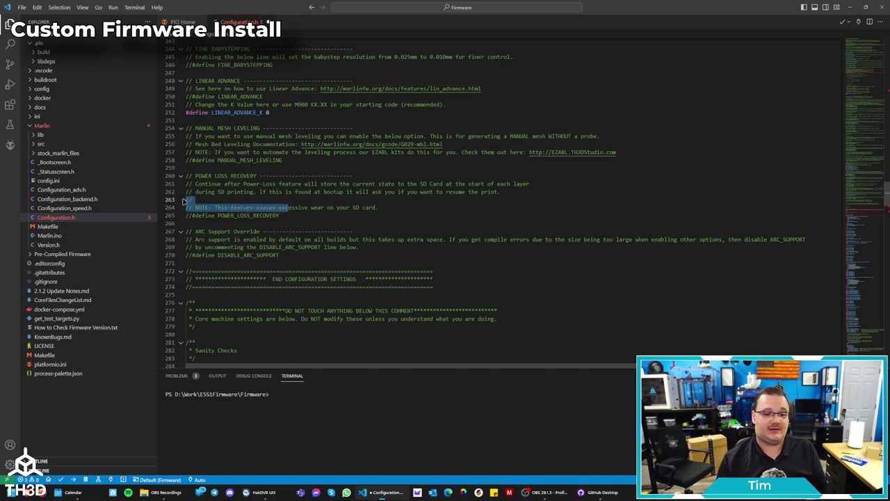
pyautogui.click(186, 201)
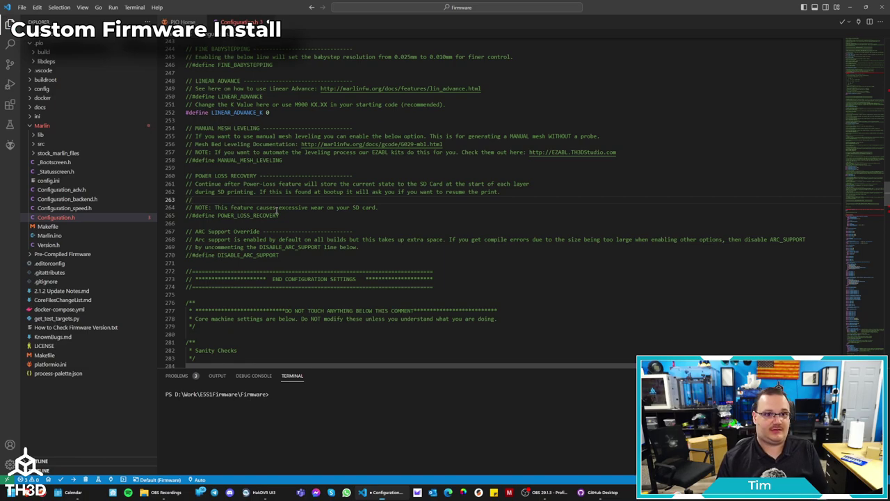
# Build the firmware and expand the STM32F401RE_creality output folder under .pio > build in the project tree.
pyautogui.hotkey('ctrl', 'Home')
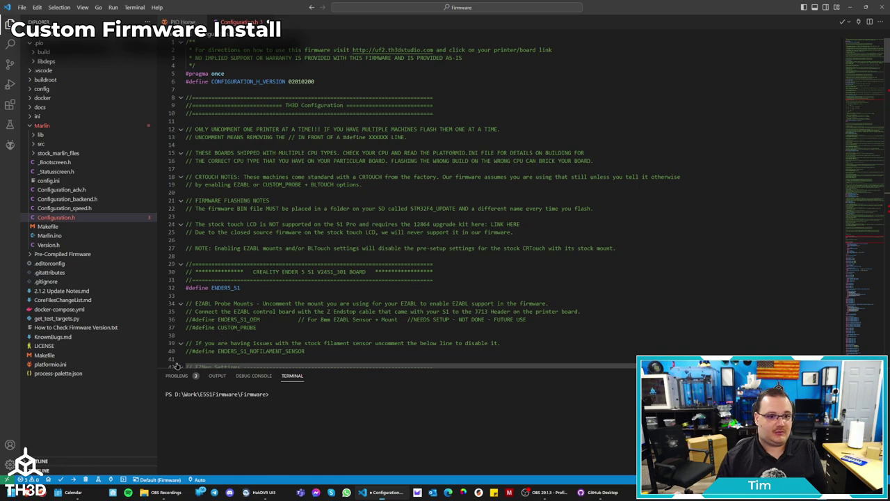
pyautogui.click(60, 480)
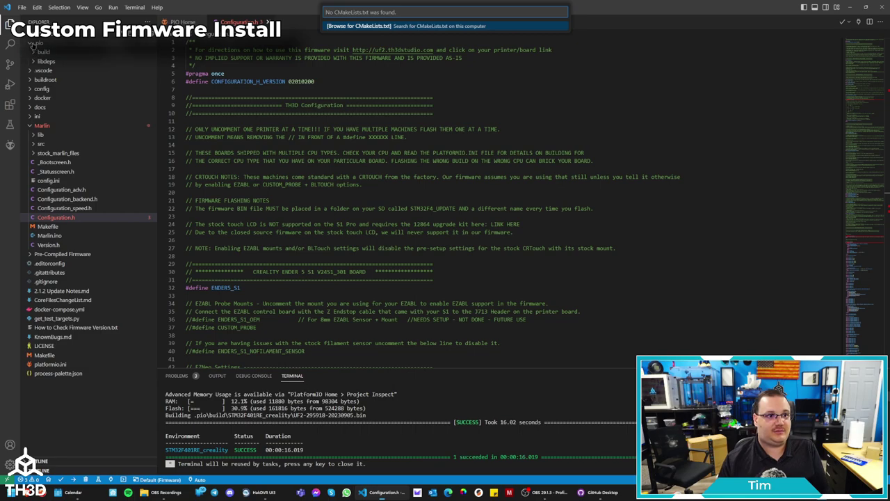
pyautogui.click(38, 44)
pyautogui.click(38, 44)
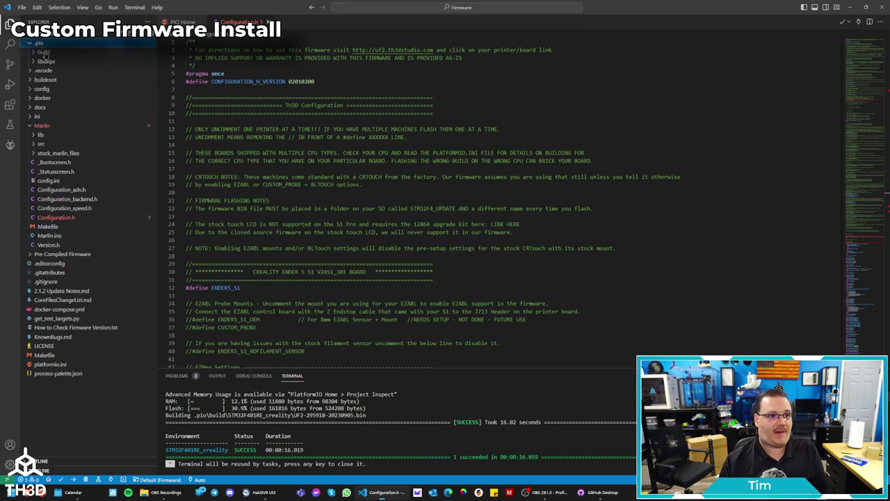
pyautogui.click(43, 53)
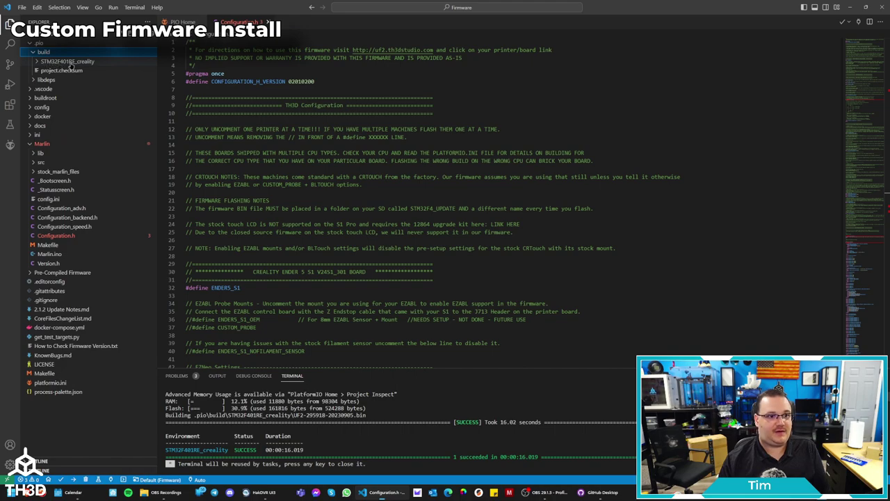
pyautogui.click(69, 62)
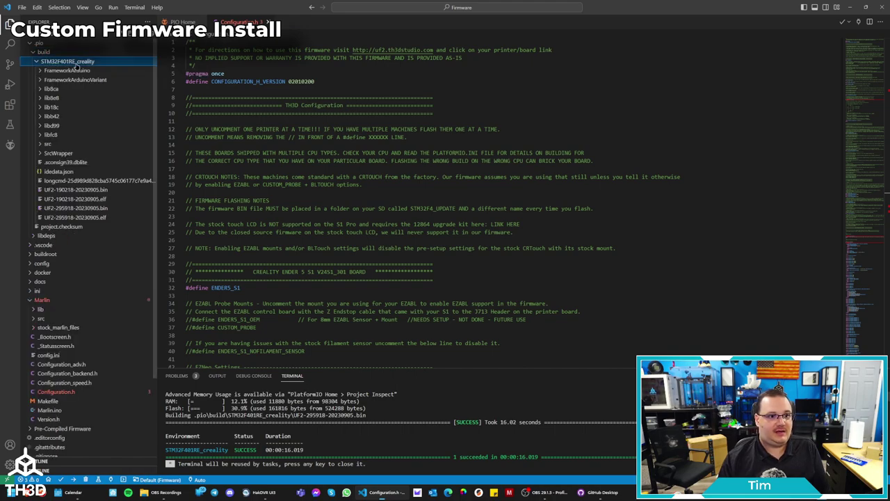
pyautogui.moveTo(72, 193)
pyautogui.mouseDown()
pyautogui.moveTo(87, 204)
pyautogui.moveTo(167, 189)
pyautogui.moveTo(85, 199)
pyautogui.mouseUp()
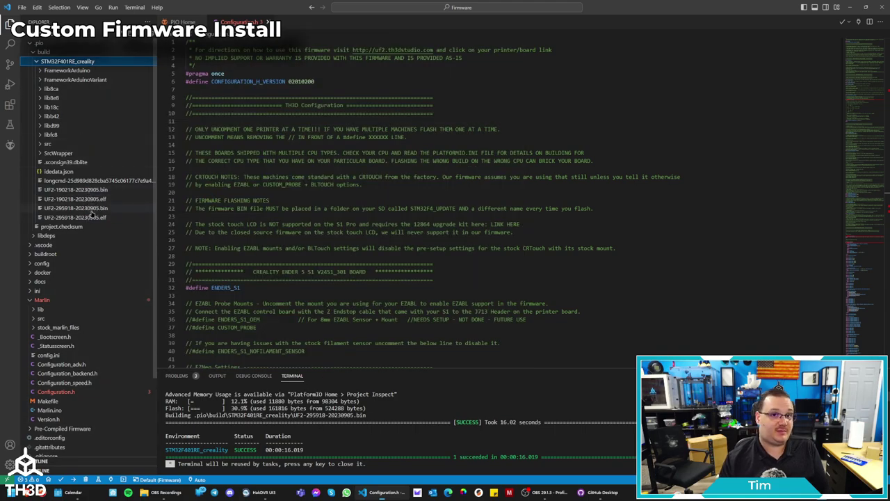
# Reveal the STM32F401RE_creality build folder in File Explorer, open it and sort its contents by date modified.
pyautogui.rightClick(69, 63)
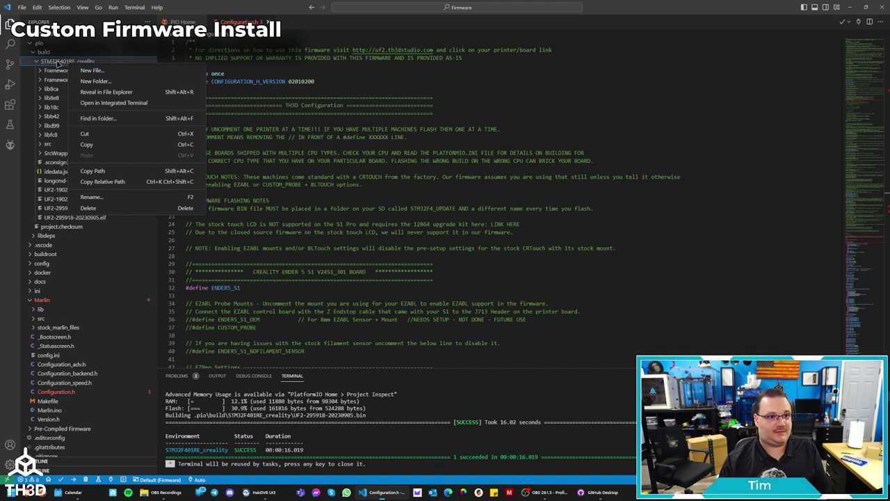
pyautogui.click(104, 91)
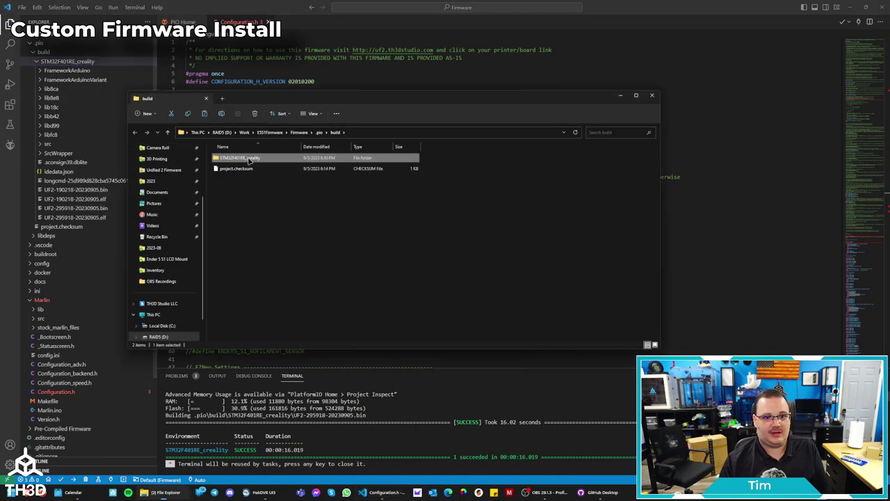
pyautogui.doubleClick(245, 158)
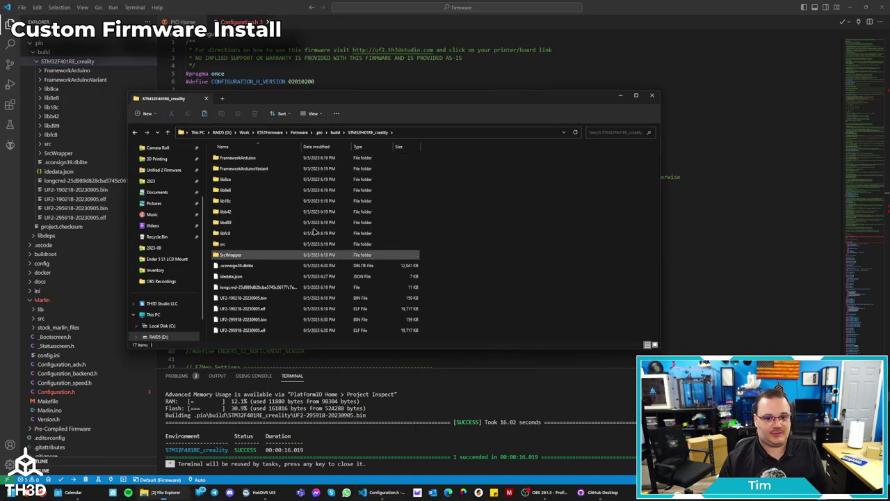
pyautogui.click(314, 146)
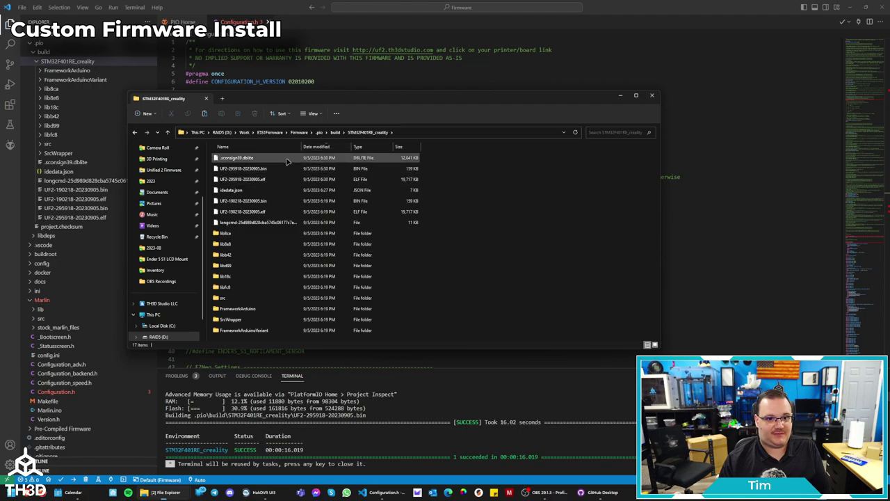
# Compare the compiled .bin files by modified date and select the newest one, UF2-295918-20230905.bin.
pyautogui.click(278, 201)
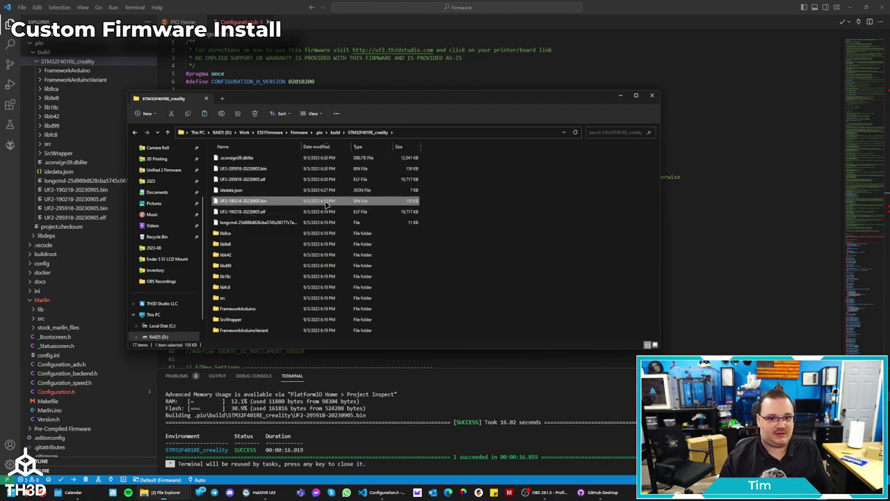
pyautogui.click(265, 172)
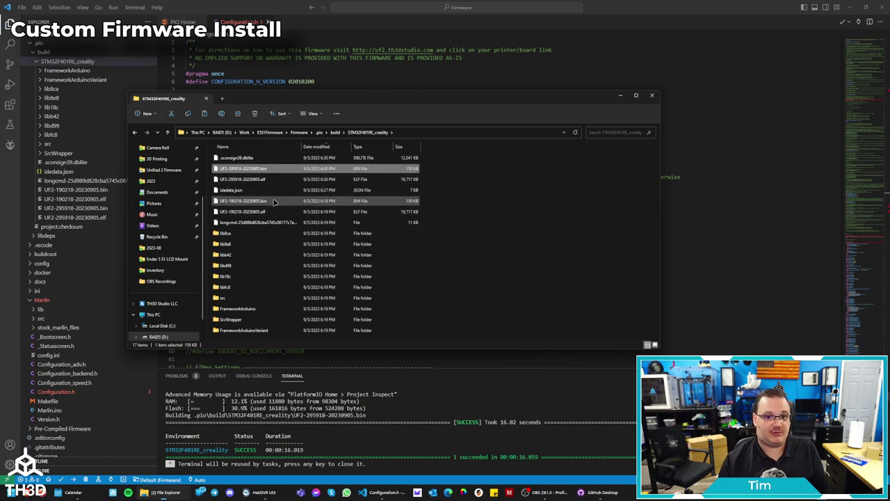
pyautogui.click(306, 180)
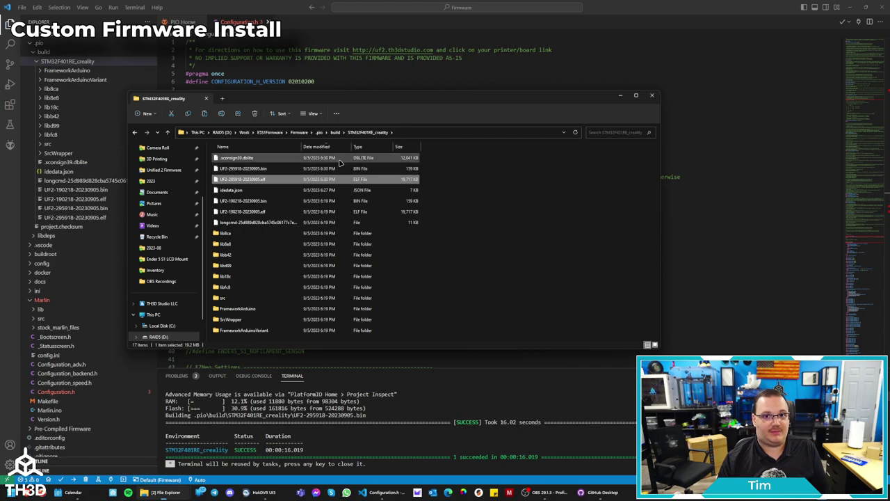
pyautogui.click(309, 171)
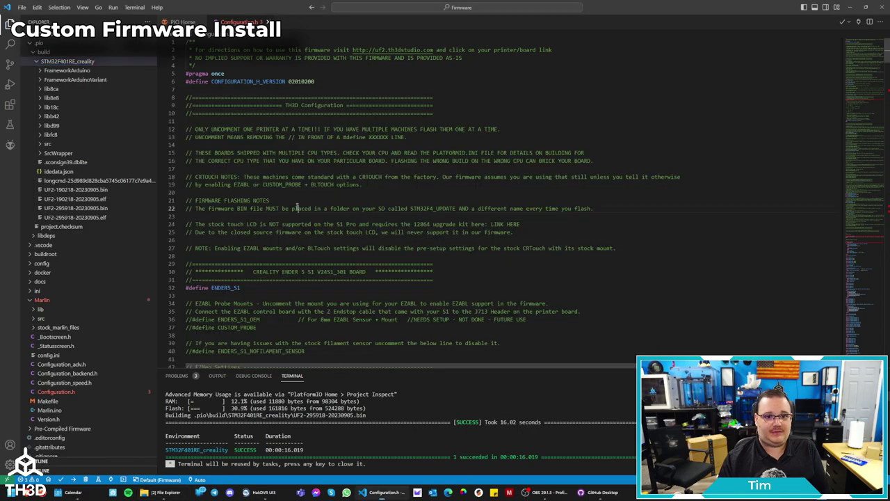
# Examine the firmware flashing note in Configuration.h covering the STM32F4_UPDATE folder and the file name required for each flash.
pyautogui.tripleClick(297, 208)
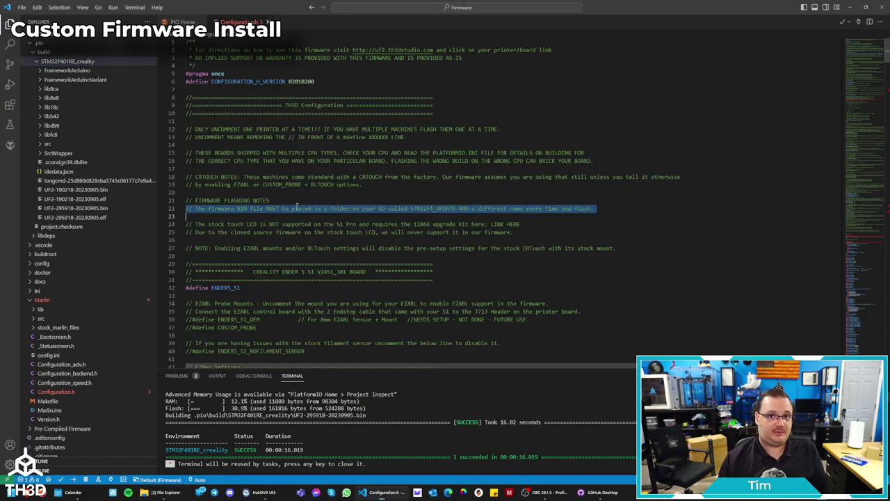
pyautogui.click(297, 208)
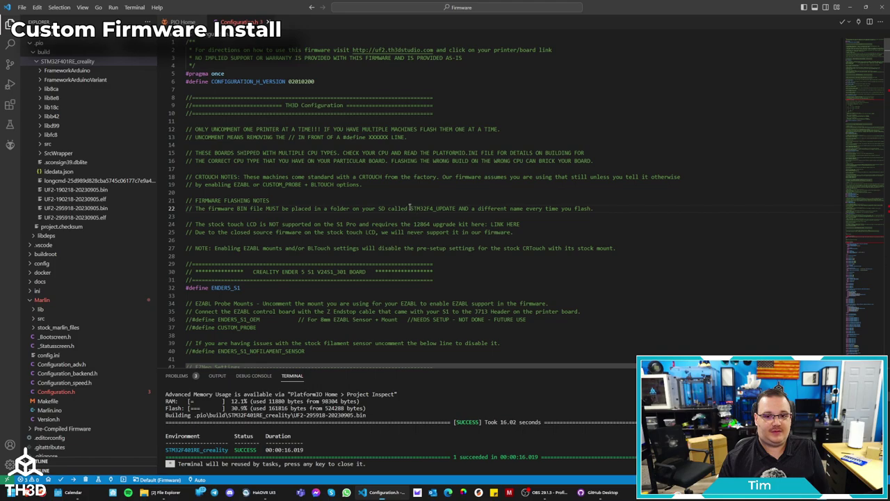
pyautogui.moveTo(409, 208); pyautogui.dragTo(456, 209)
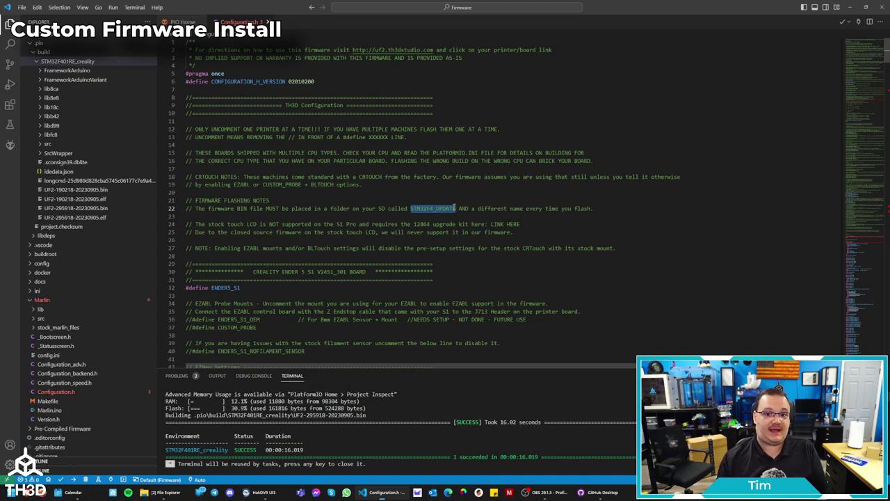
pyautogui.moveTo(457, 208); pyautogui.dragTo(411, 209)
pyautogui.click(555, 208)
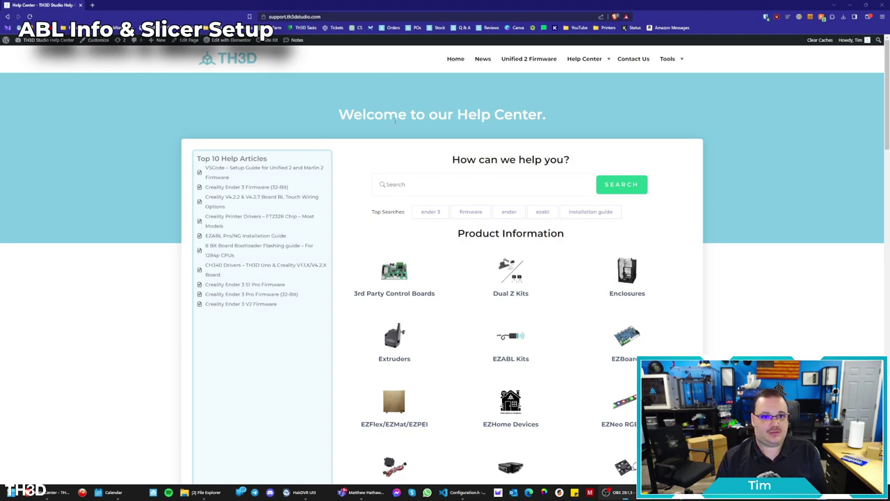
# In the browser's TH3D Help Center, open the Unified 2 Firmware ABL Information article from Info & Other Downloads.
pyautogui.doubleClick(310, 17)
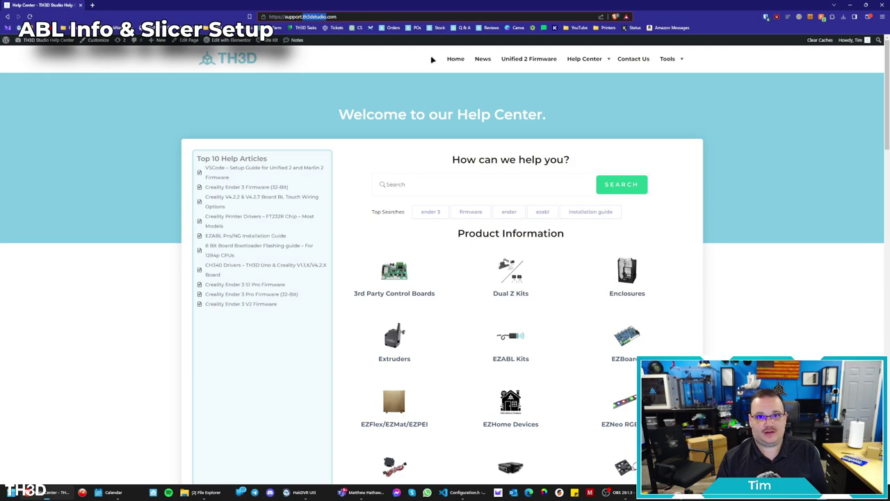
pyautogui.scroll(-7, 396, 290)
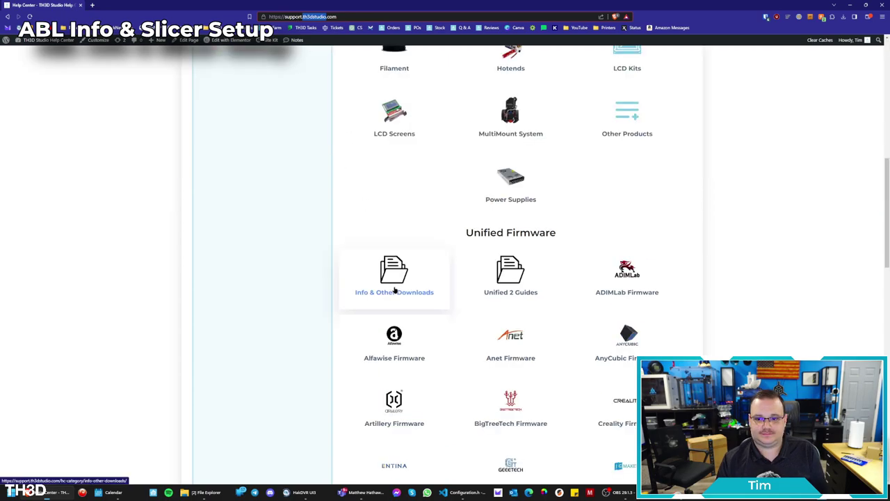
pyautogui.click(400, 285)
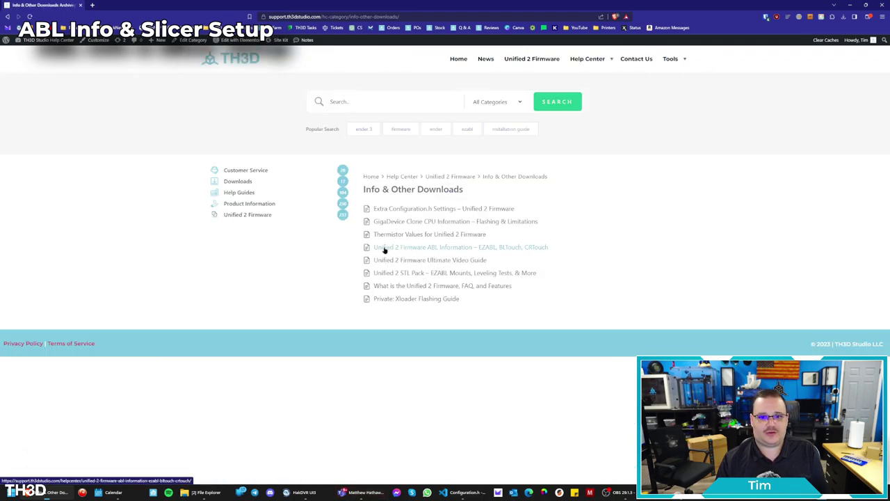
pyautogui.click(449, 250)
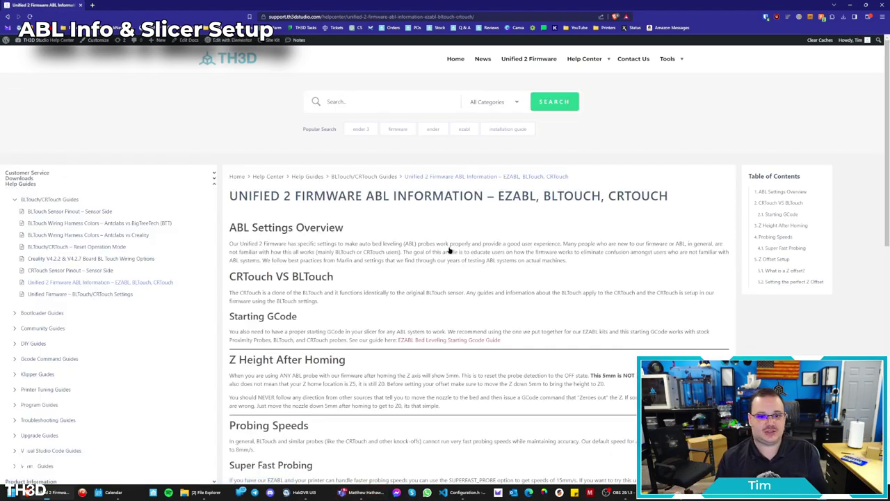
# Read the article's Starting GCode and Z Height After Homing sections.
pyautogui.scroll(-3, 414, 306)
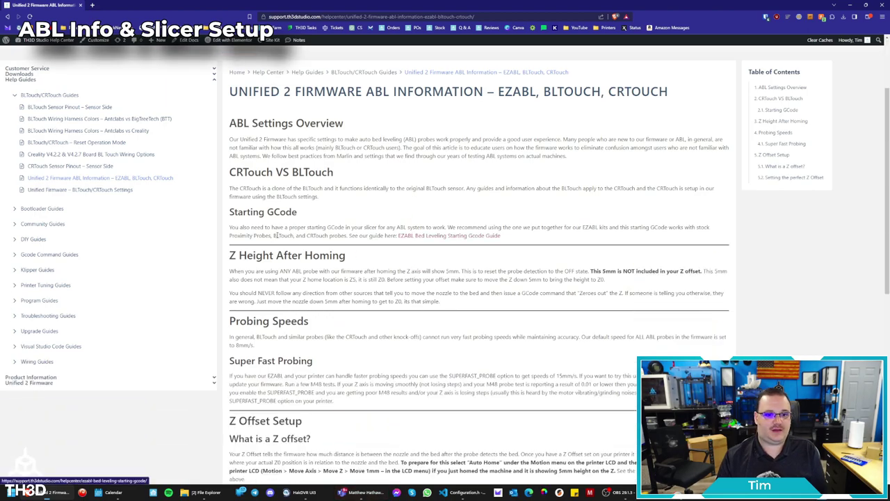
pyautogui.moveTo(228, 212); pyautogui.dragTo(517, 243)
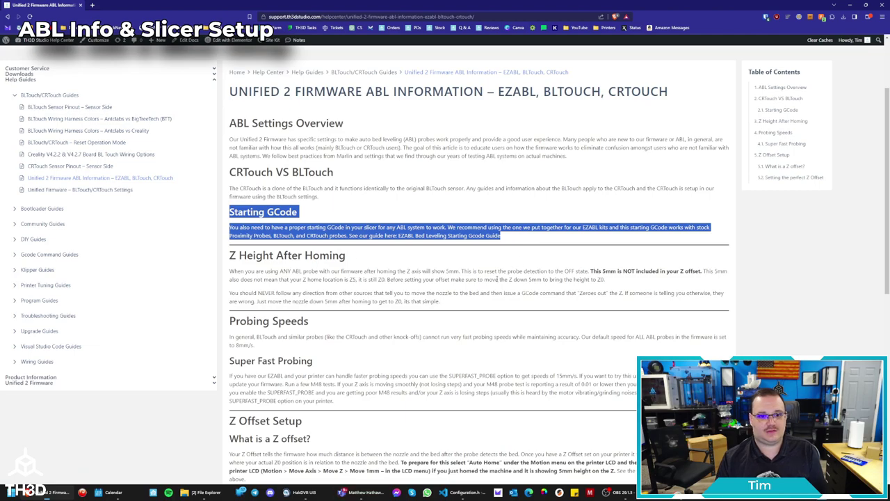
pyautogui.click(228, 185)
pyautogui.scroll(-2, 228, 185)
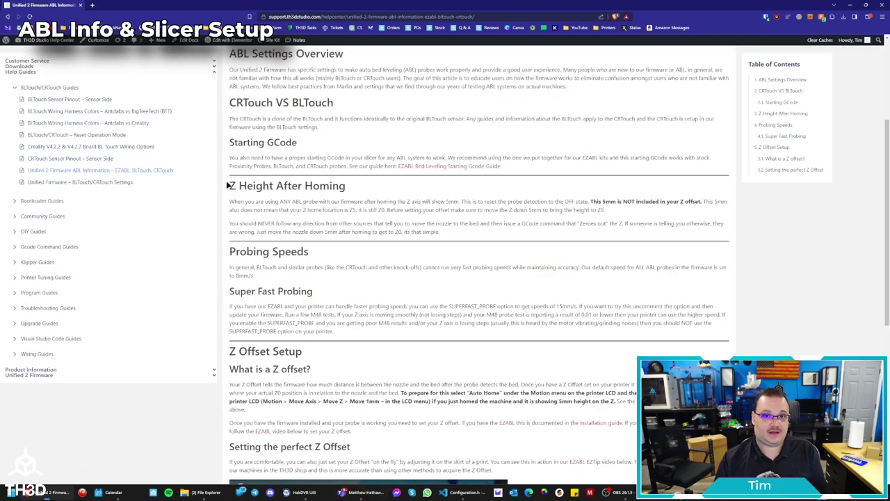
pyautogui.moveTo(229, 185); pyautogui.dragTo(631, 234)
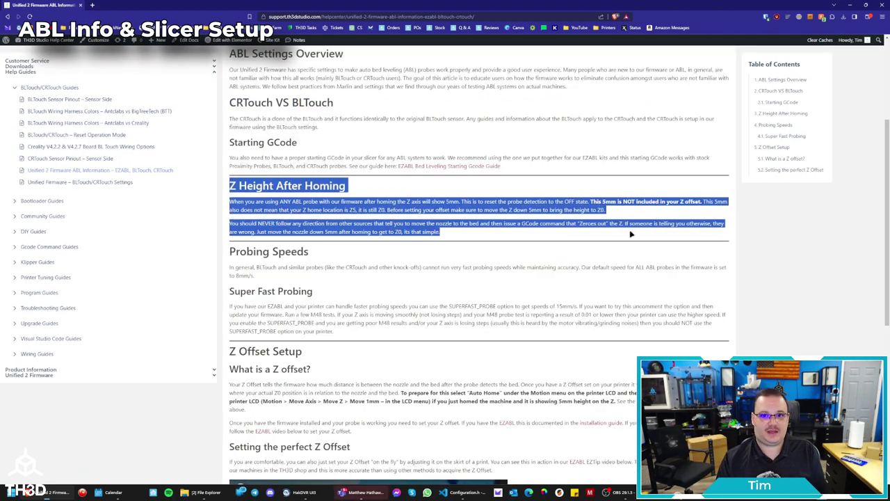
pyautogui.click(544, 275)
# Review the article's probing speed, super fast probing and Z offset setup sections, down to the perfect Z offset video.
pyautogui.scroll(-4, 544, 275)
pyautogui.moveTo(229, 110); pyautogui.dragTo(333, 192)
pyautogui.moveTo(228, 209); pyautogui.dragTo(459, 332)
pyautogui.scroll(-2, 608, 310)
pyautogui.click(607, 315)
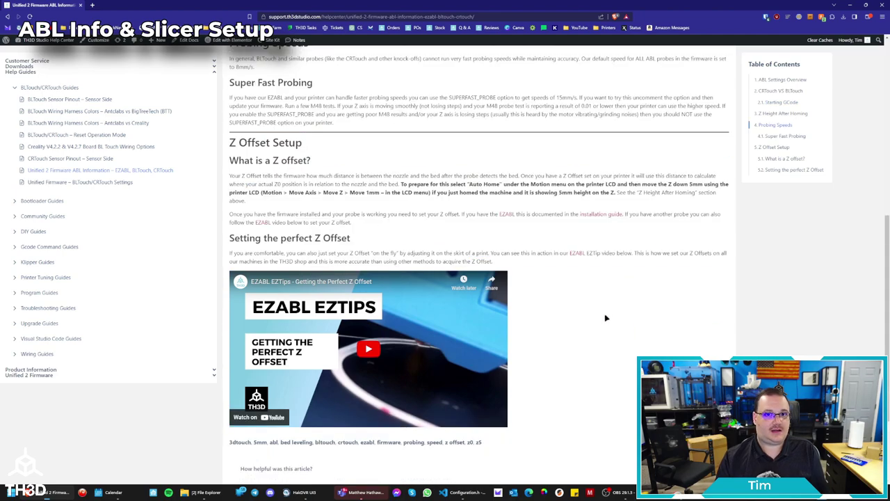